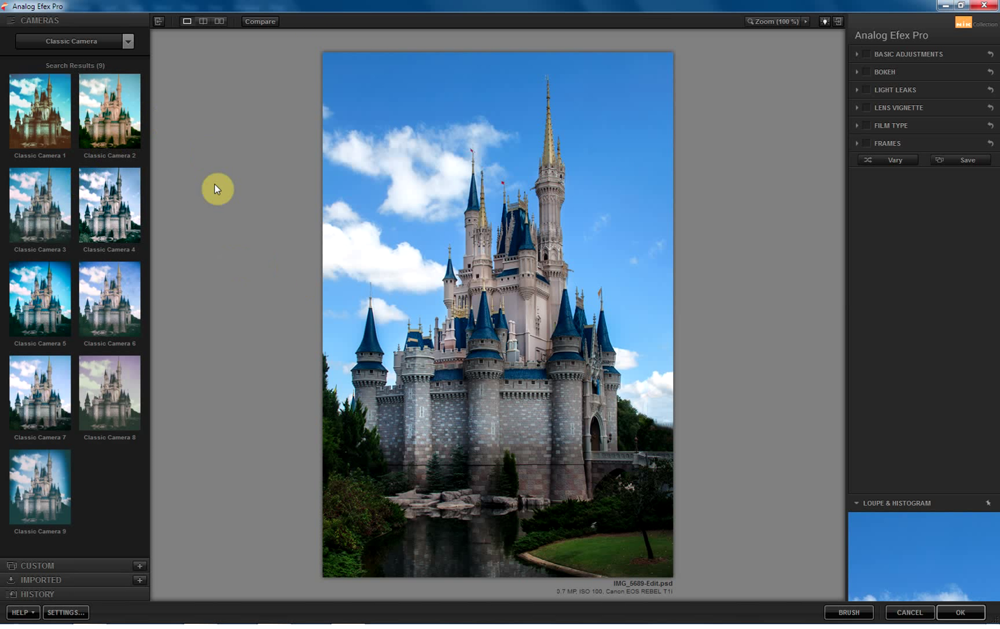
- Glance at the edit history and saved presets, then list the Vintage Camera presets
{"action": "left_click", "coordinate": [54, 597]}
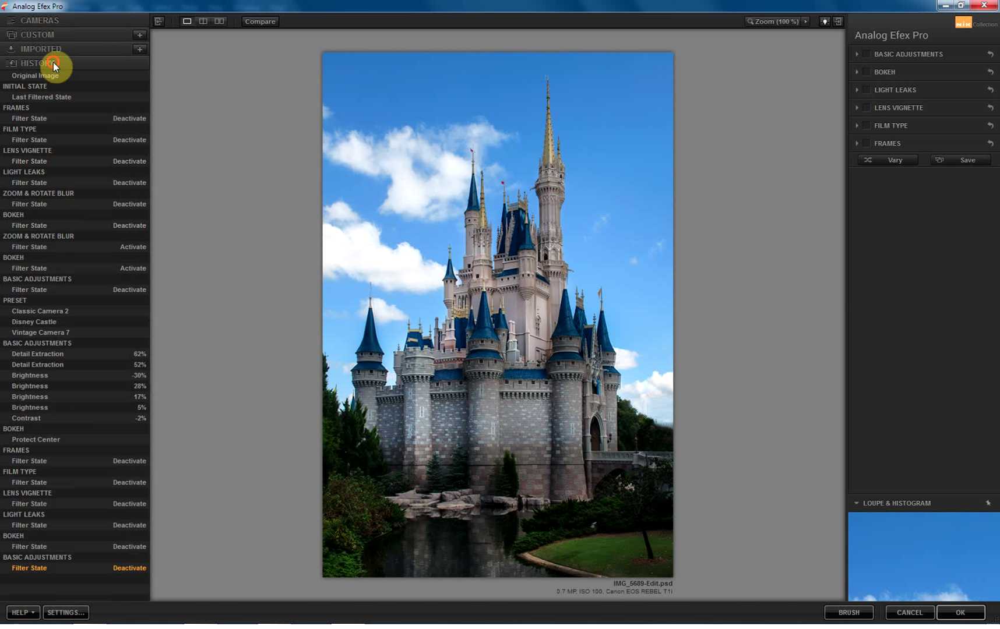
{"action": "left_click", "coordinate": [61, 36]}
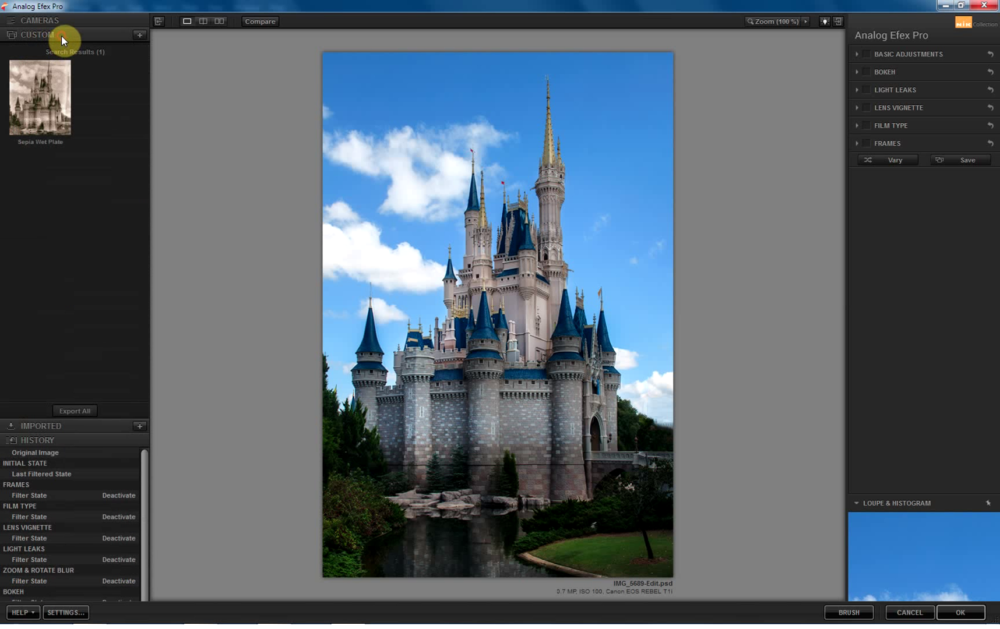
{"action": "left_click", "coordinate": [66, 20]}
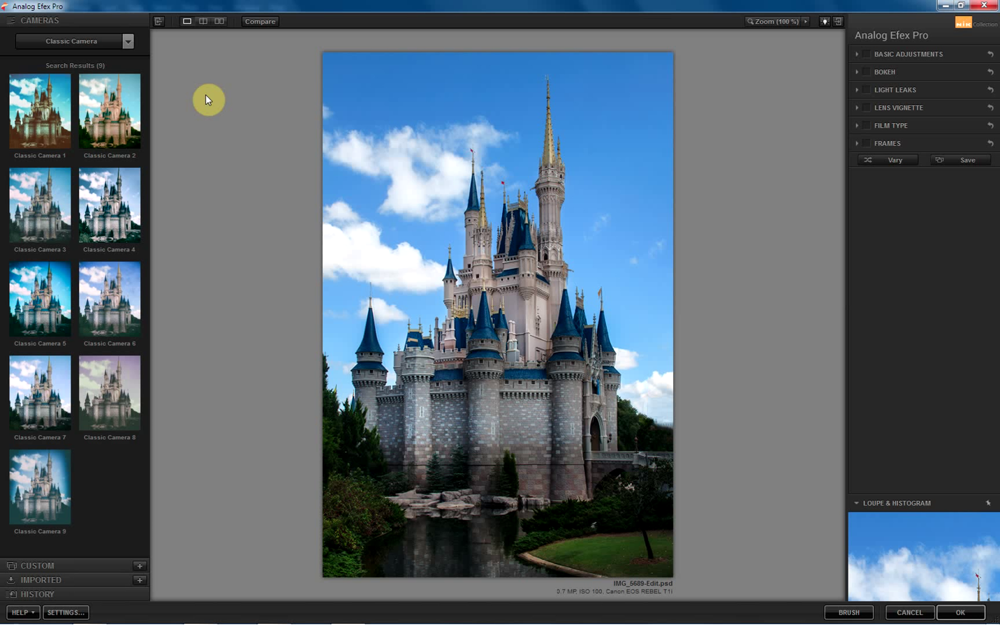
{"action": "left_click", "coordinate": [127, 41]}
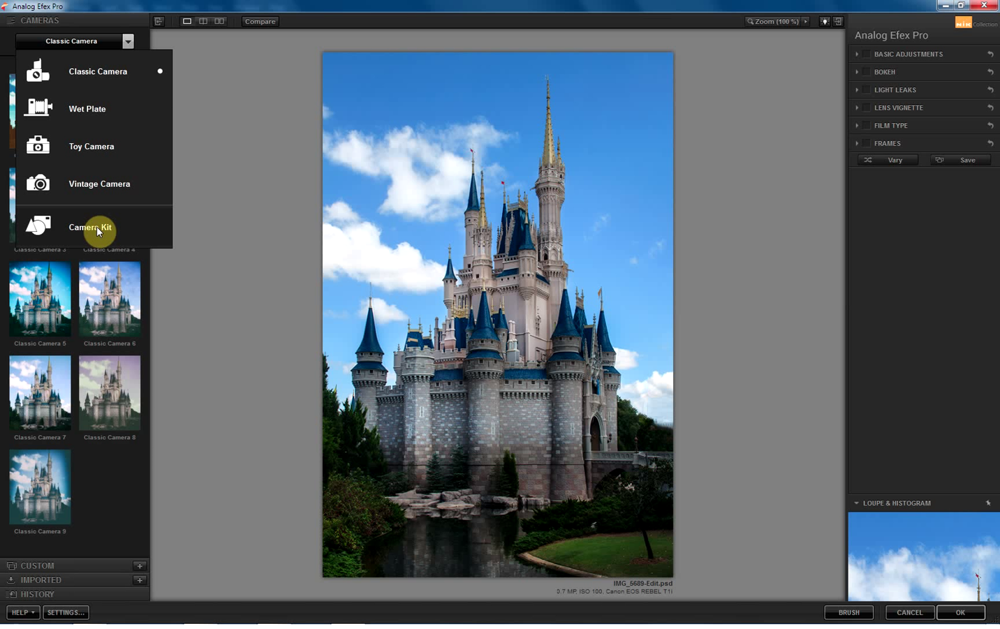
{"action": "left_click", "coordinate": [95, 183]}
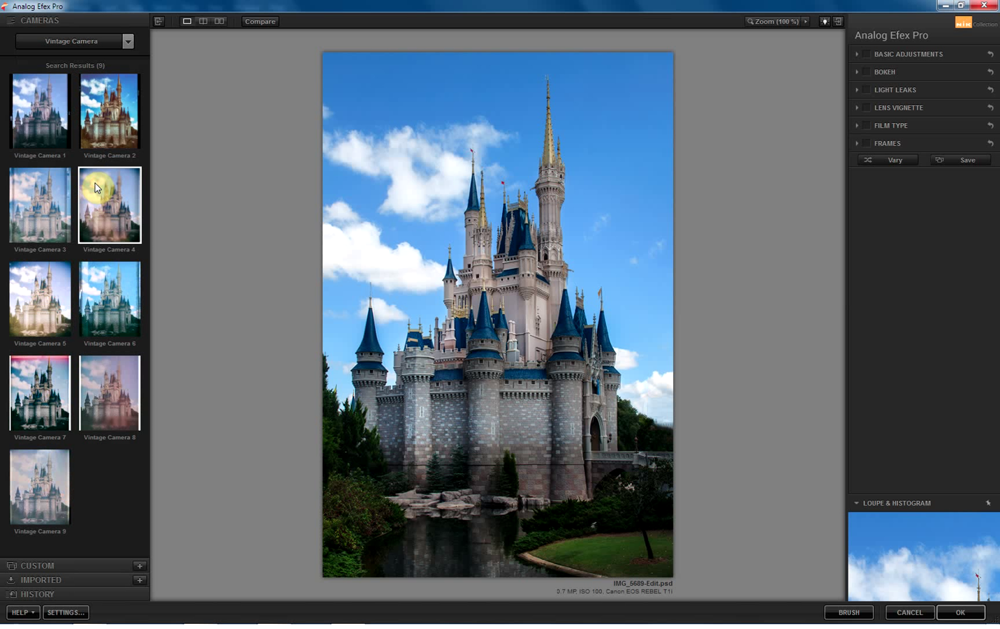
- Apply Vintage Camera 7 for a pink top light leak, vignette and rounded frame
{"action": "left_click", "coordinate": [40, 393]}
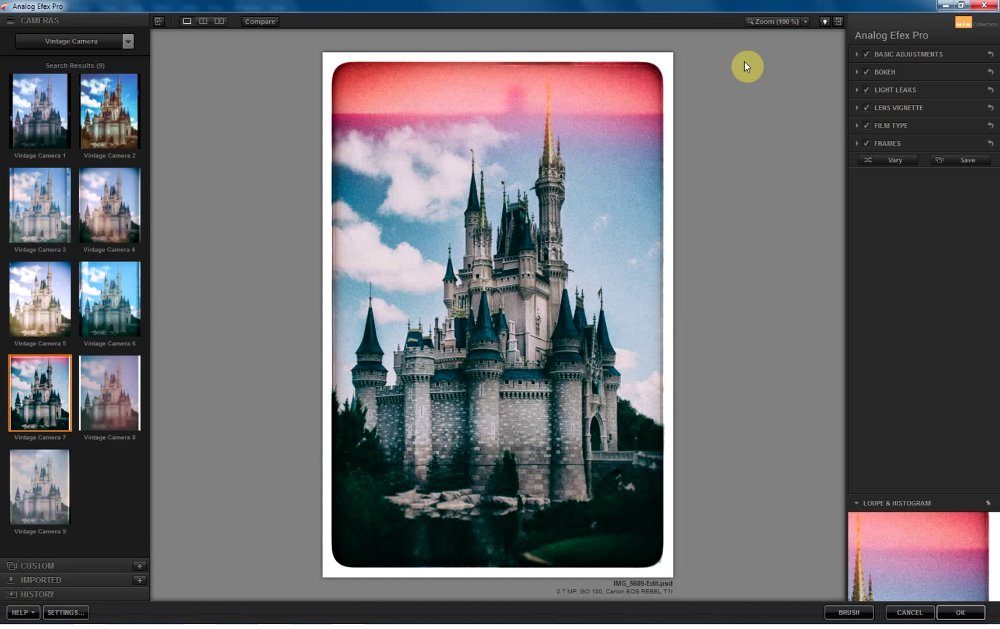
- Under Basic Adjustments, set Detail Extraction 31%, Brightness -7% and Contrast -11%
{"action": "left_click", "coordinate": [859, 52]}
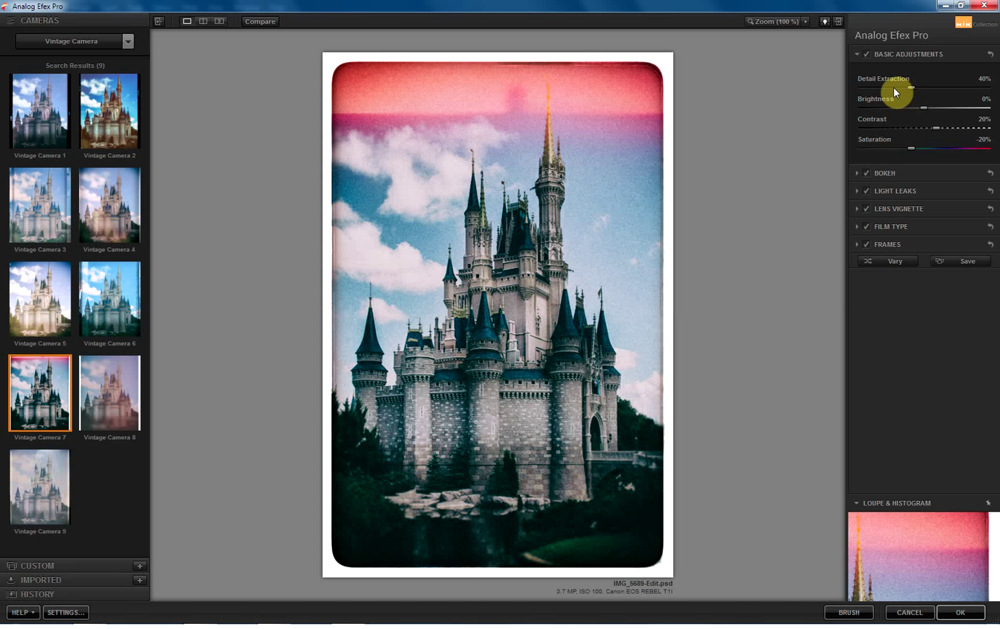
{"action": "left_click_drag", "start_coordinate": [892, 88], "coordinate": [878, 88]}
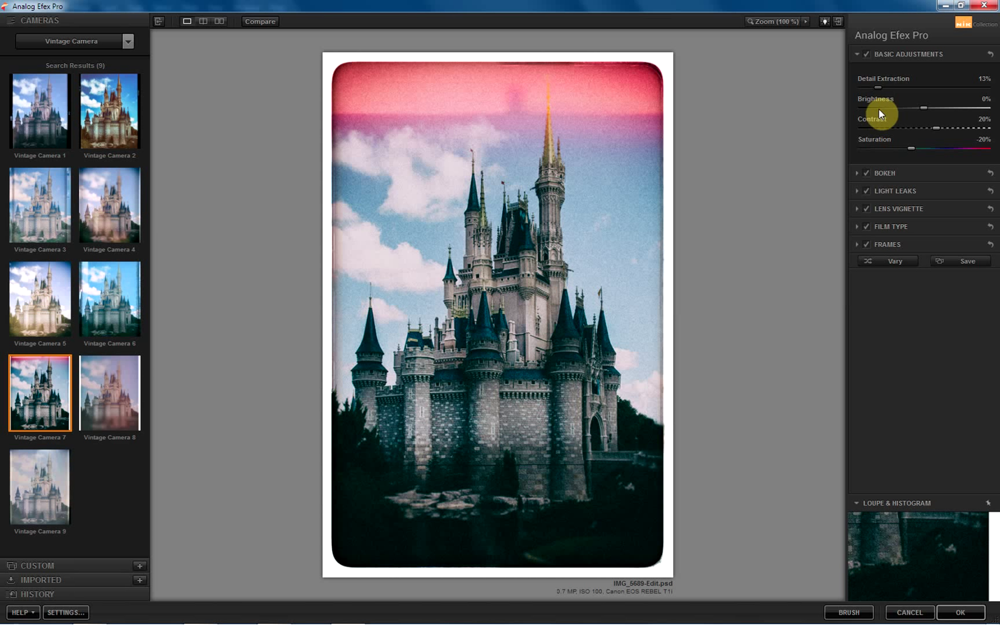
{"action": "left_click_drag", "start_coordinate": [891, 86], "coordinate": [908, 88]}
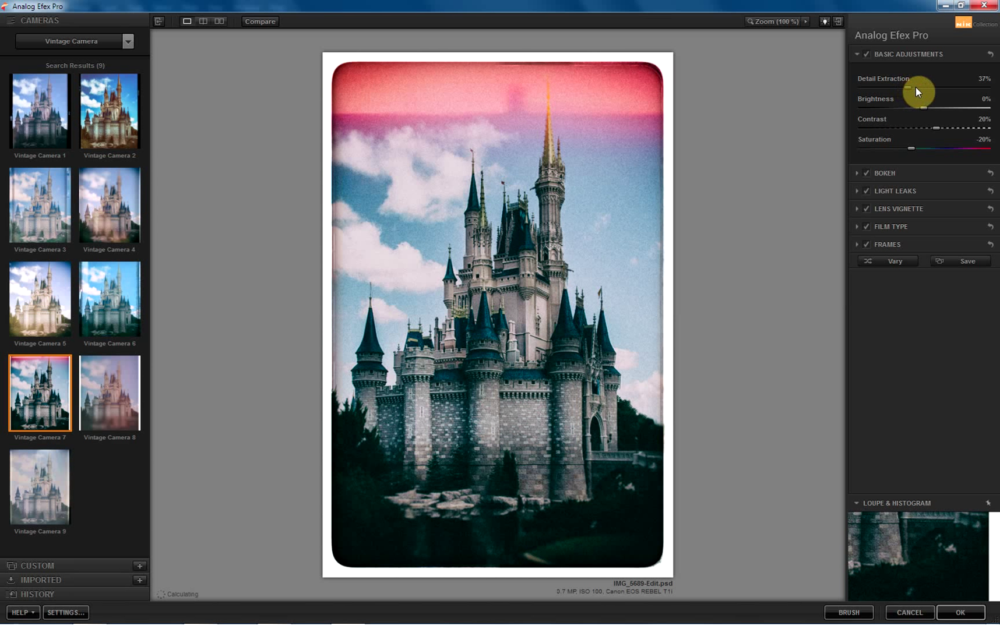
{"action": "left_click", "coordinate": [917, 86]}
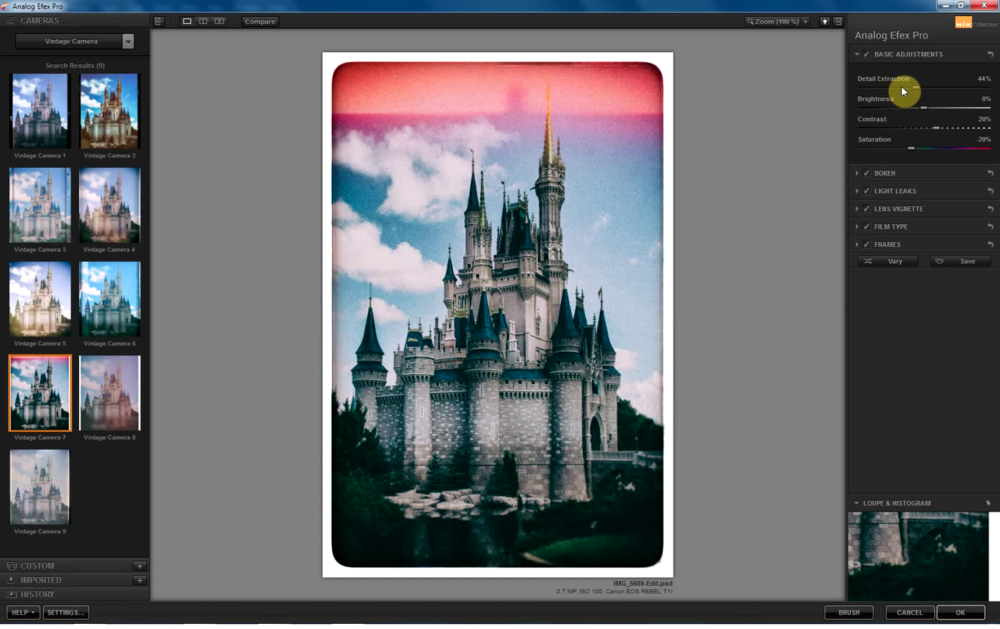
{"action": "mouse_move", "coordinate": [924, 107]}
{"action": "left_mouse_down"}
{"action": "mouse_move", "coordinate": [902, 106]}
{"action": "mouse_move", "coordinate": [931, 109]}
{"action": "left_mouse_up"}
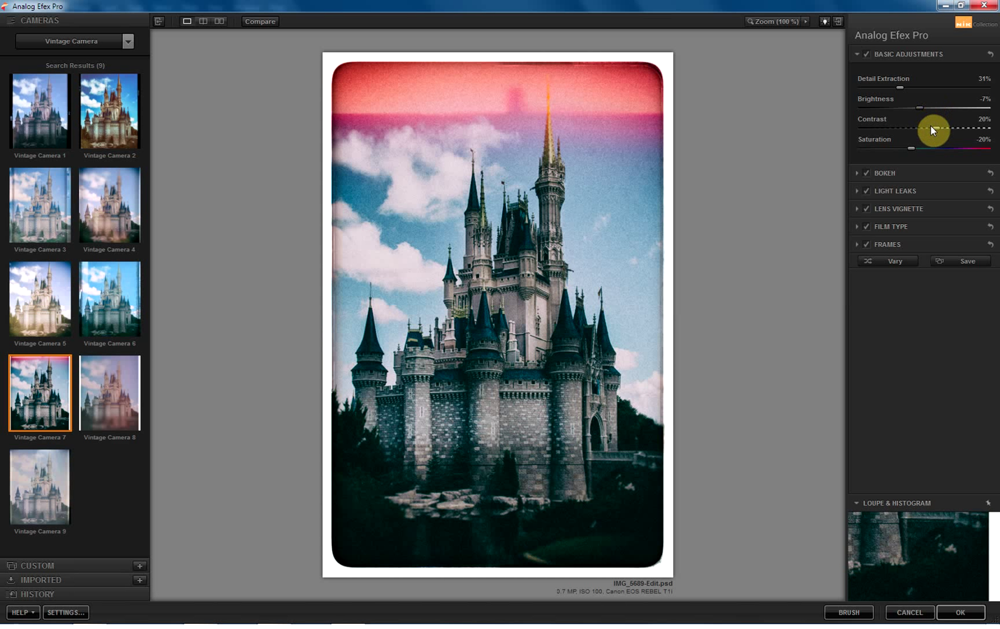
{"action": "left_click_drag", "start_coordinate": [928, 128], "coordinate": [917, 128]}
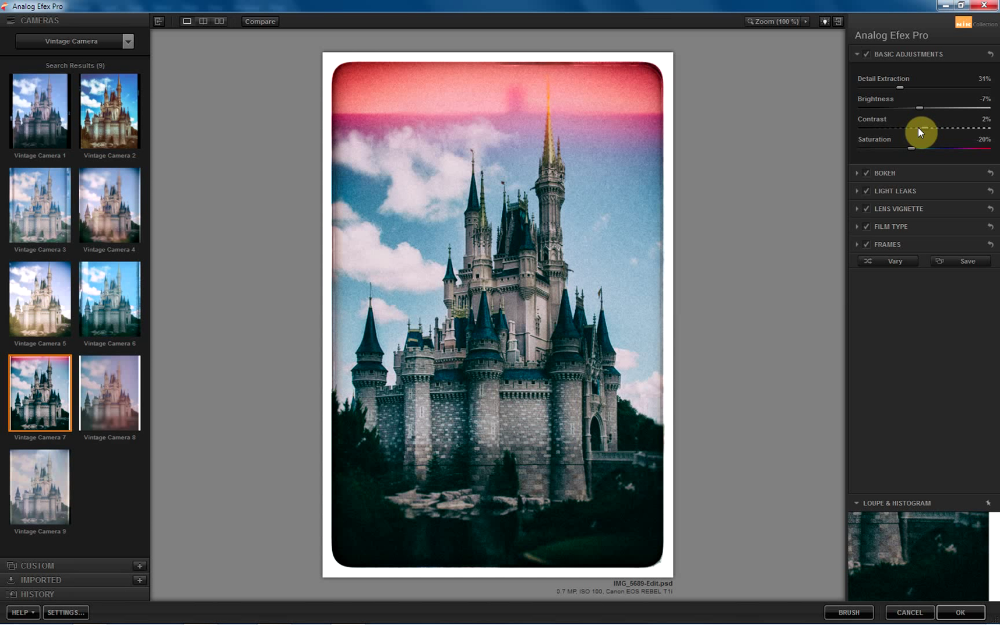
{"action": "left_click_drag", "start_coordinate": [918, 128], "coordinate": [921, 126]}
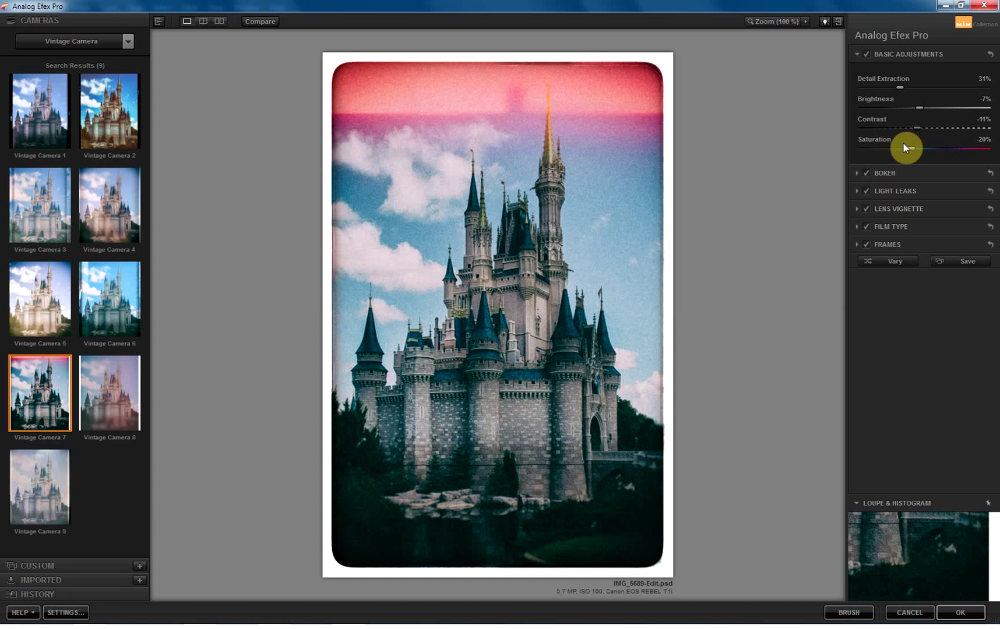
- Reshape the Bokeh focus ellipse into a tall oval centred on the castle
{"action": "left_click", "coordinate": [855, 173]}
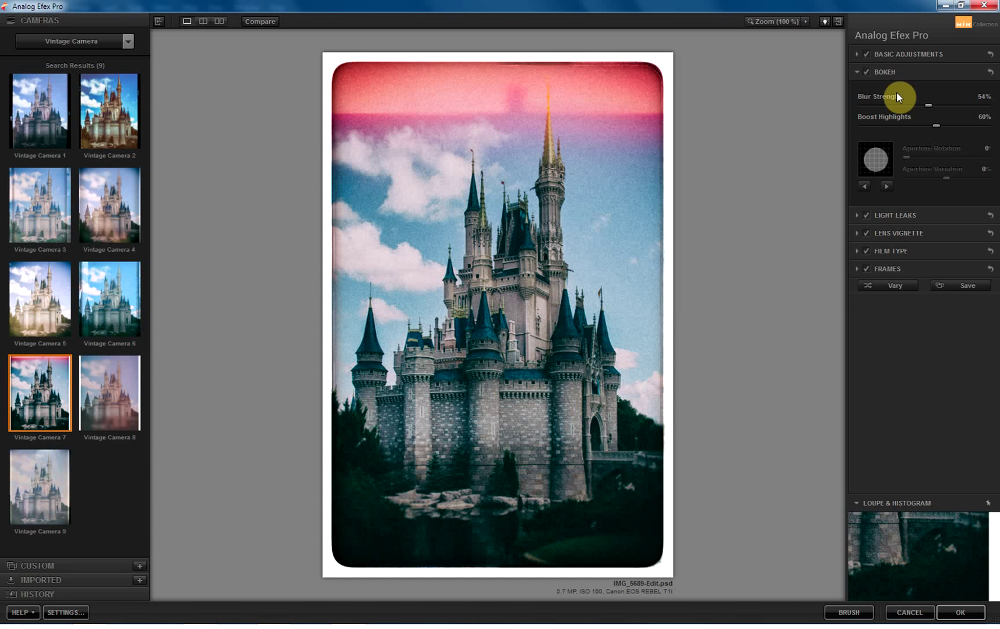
{"action": "mouse_move", "coordinate": [502, 308]}
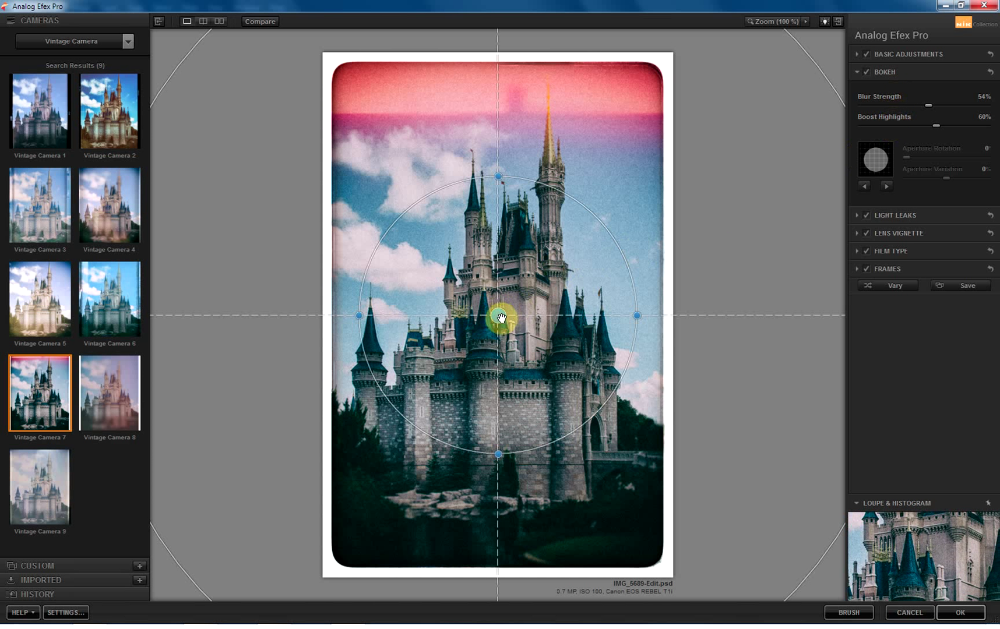
{"action": "left_click_drag", "start_coordinate": [497, 175], "coordinate": [486, 223]}
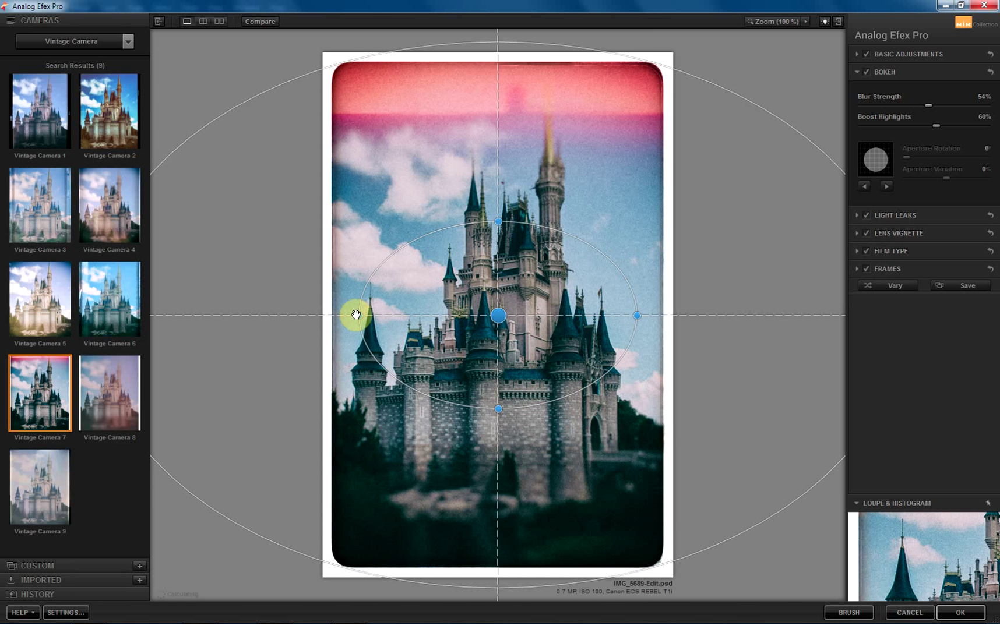
{"action": "left_click_drag", "start_coordinate": [370, 318], "coordinate": [408, 315]}
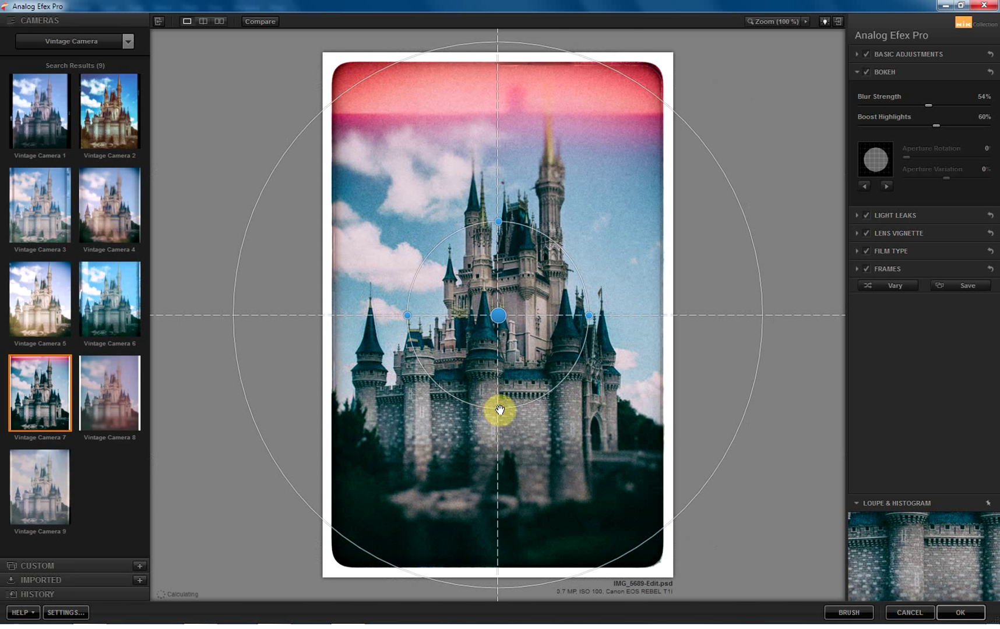
{"action": "left_click_drag", "start_coordinate": [500, 409], "coordinate": [500, 452]}
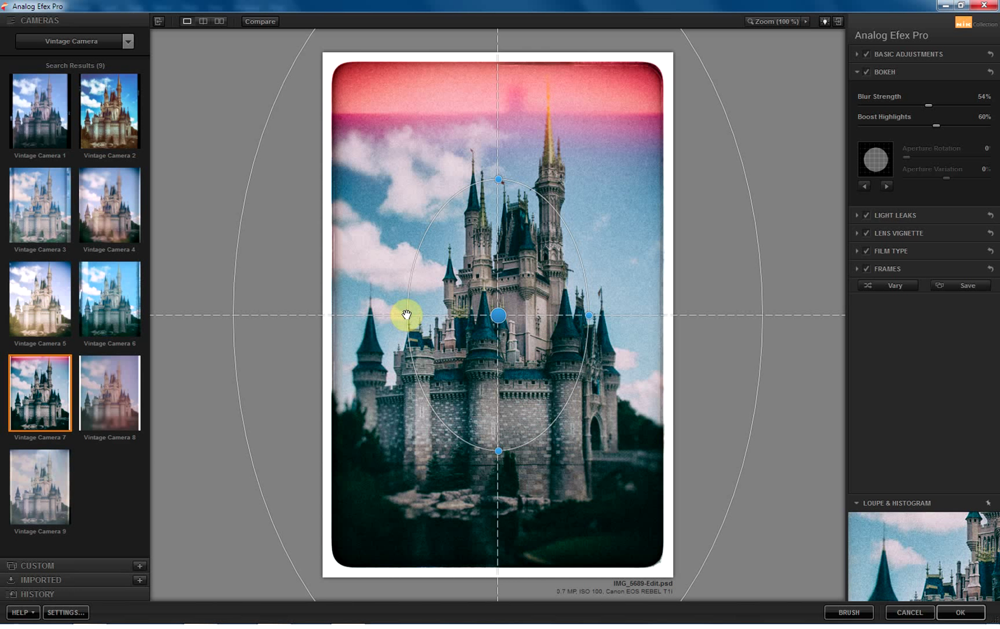
{"action": "left_click_drag", "start_coordinate": [404, 316], "coordinate": [383, 315]}
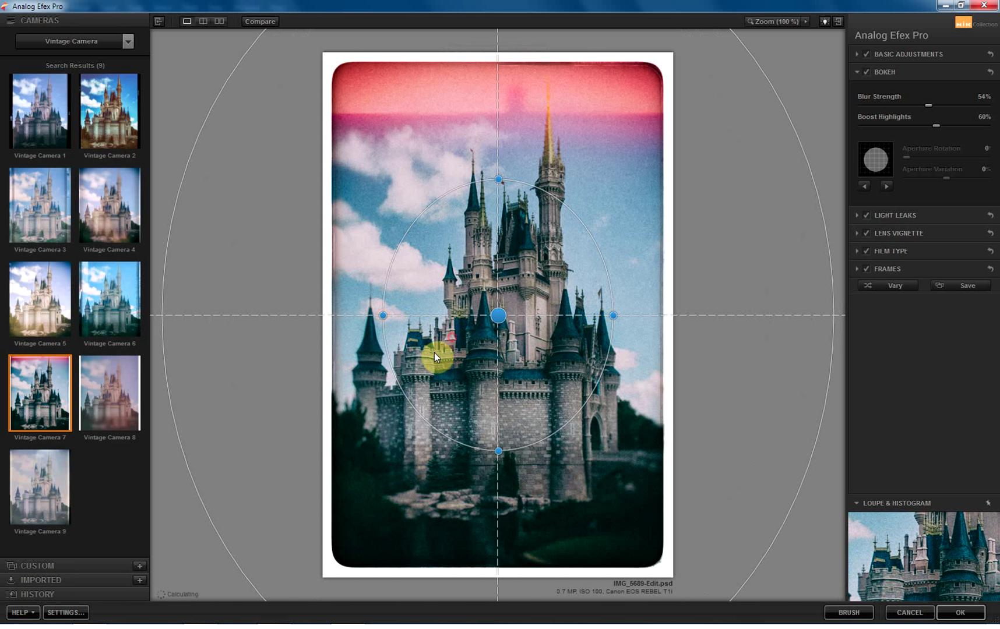
{"action": "left_click_drag", "start_coordinate": [498, 315], "coordinate": [469, 342]}
{"action": "left_click_drag", "start_coordinate": [471, 209], "coordinate": [475, 156]}
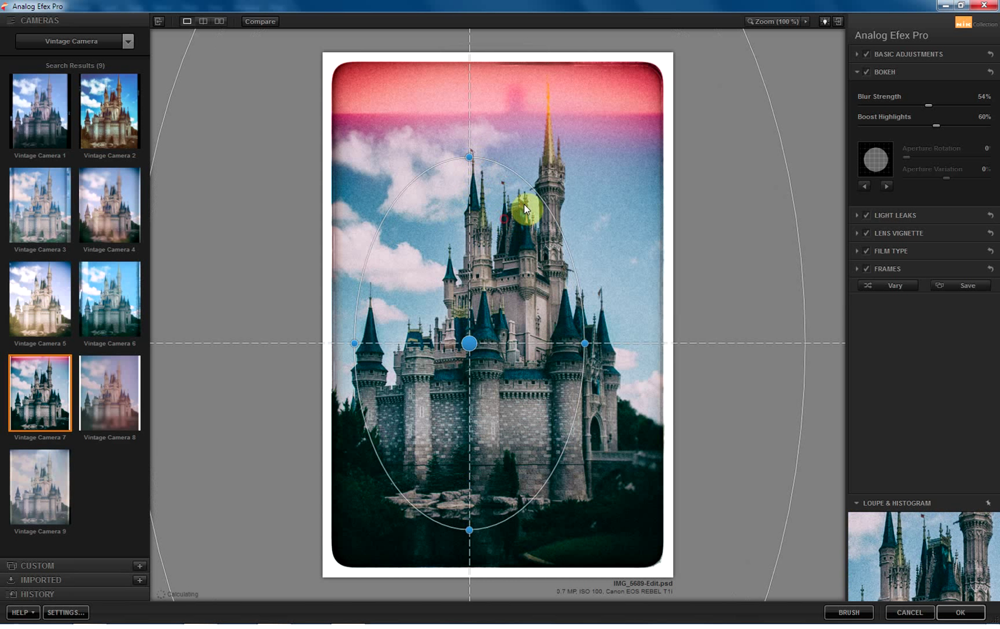
{"action": "left_click_drag", "start_coordinate": [469, 348], "coordinate": [494, 322]}
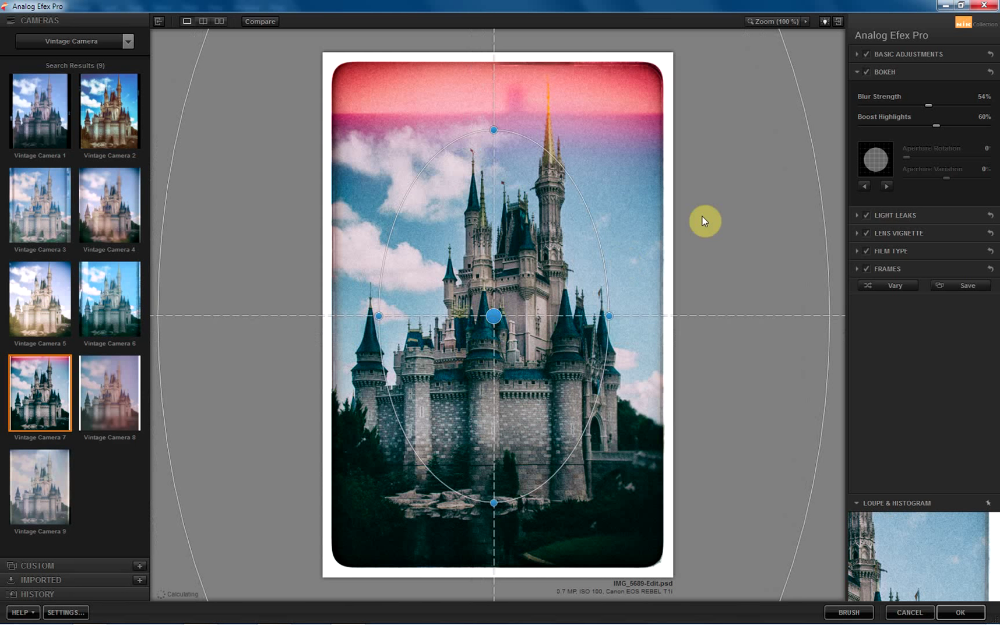
- Raise Blur Strength to 72% and switch to a hexagonal aperture at 0° rotation
{"action": "left_click", "coordinate": [925, 107]}
{"action": "left_click_drag", "start_coordinate": [925, 103], "coordinate": [952, 105]}
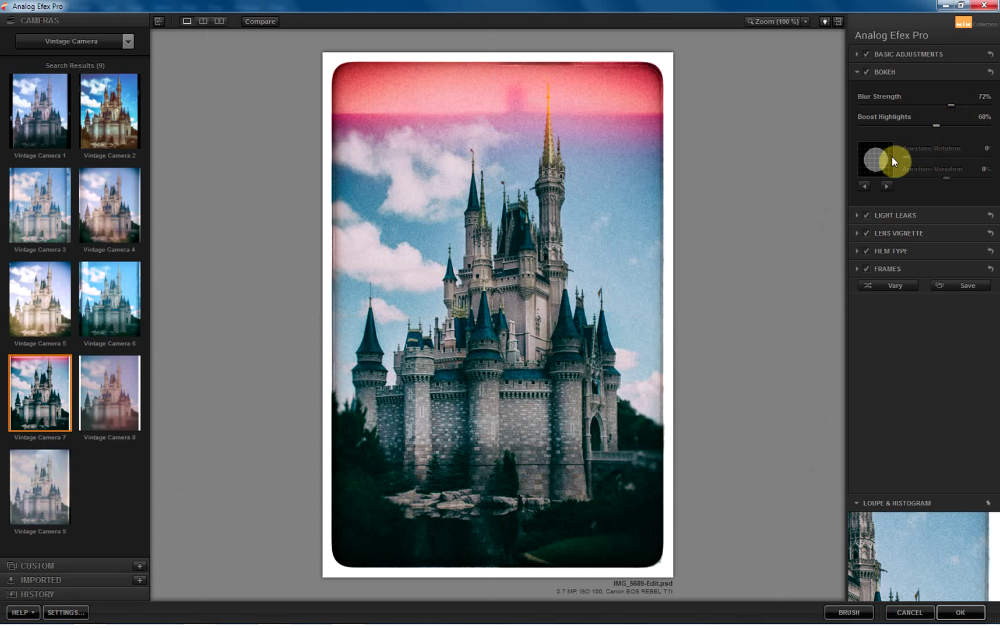
{"action": "left_click", "coordinate": [887, 186]}
{"action": "mouse_move", "coordinate": [907, 156]}
{"action": "left_mouse_down"}
{"action": "mouse_move", "coordinate": [924, 155]}
{"action": "mouse_move", "coordinate": [900, 154]}
{"action": "left_mouse_up"}
{"action": "mouse_move", "coordinate": [543, 342]}
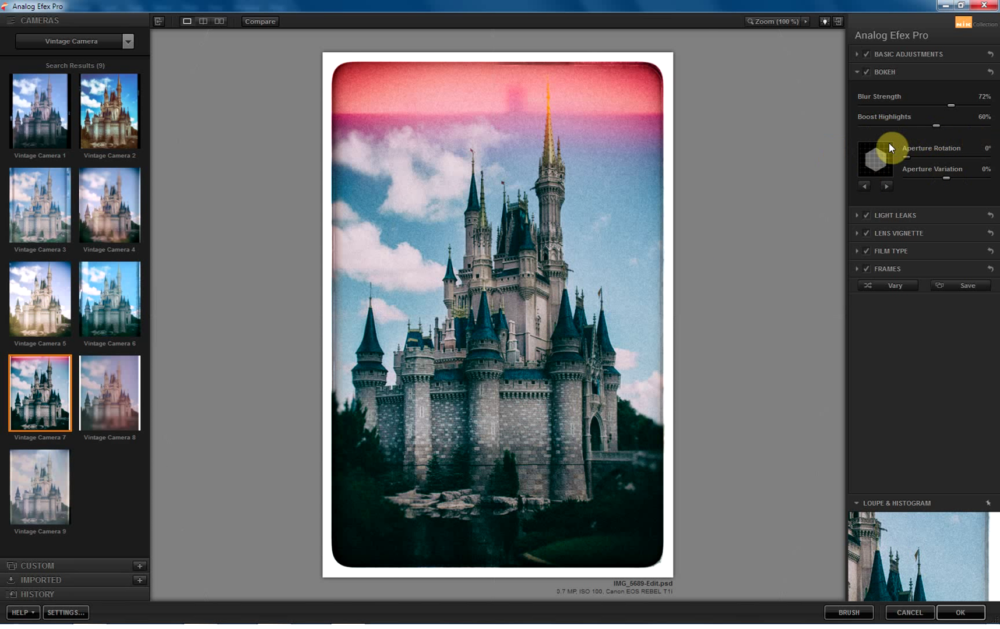
- Set the Light Leaks style to Crisp after trying Soft and Dynamic
{"action": "left_click", "coordinate": [856, 71]}
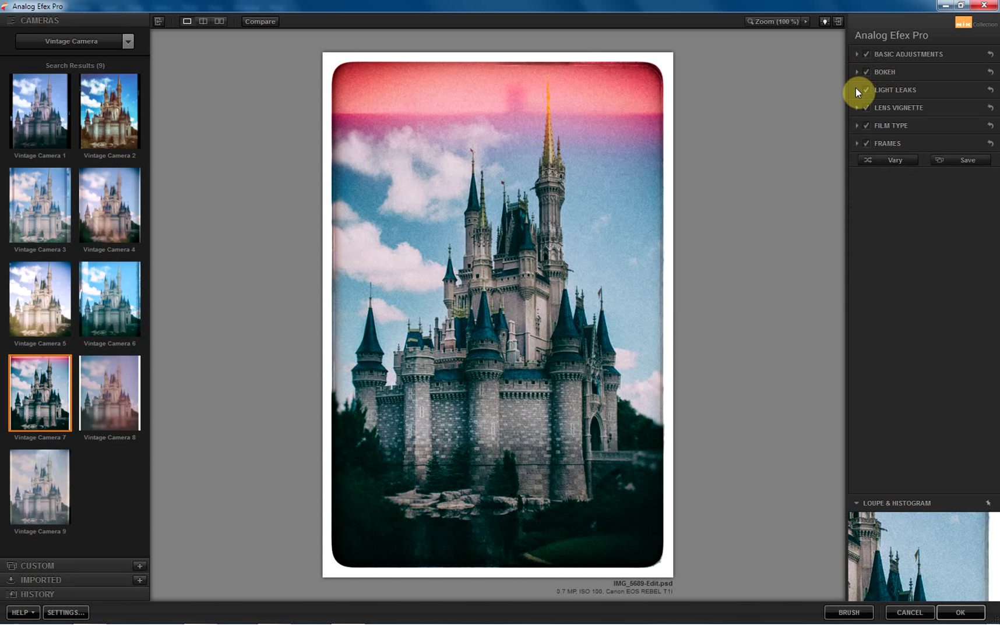
{"action": "left_click", "coordinate": [856, 90]}
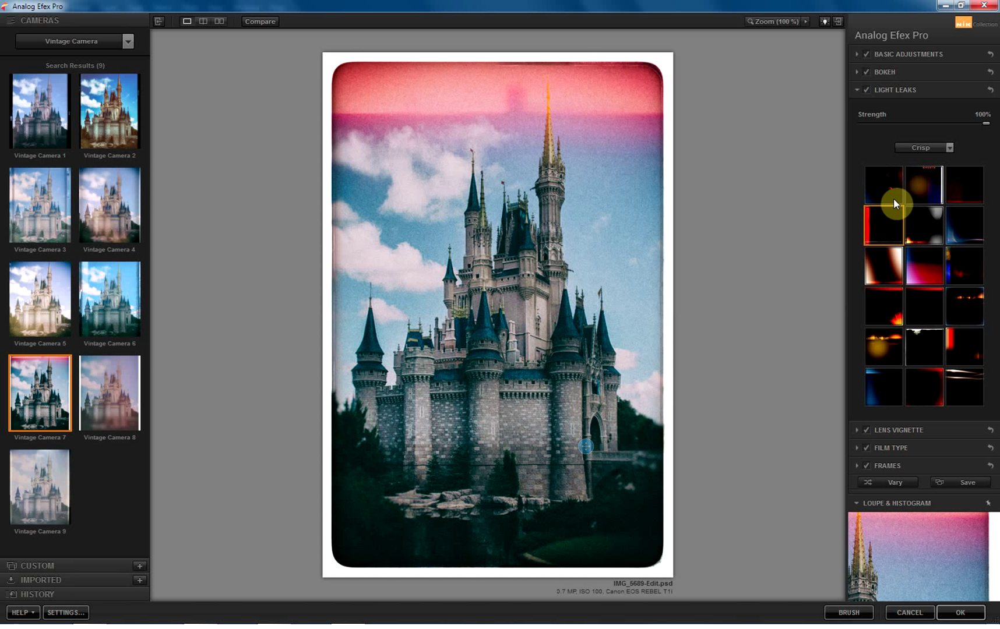
{"action": "left_click", "coordinate": [950, 149]}
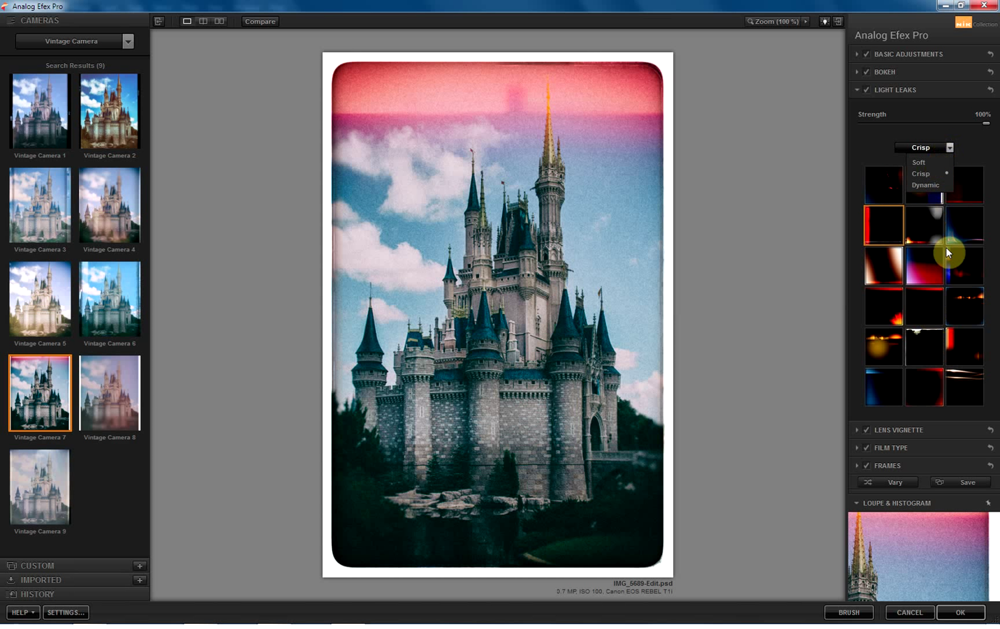
{"action": "left_click", "coordinate": [918, 162]}
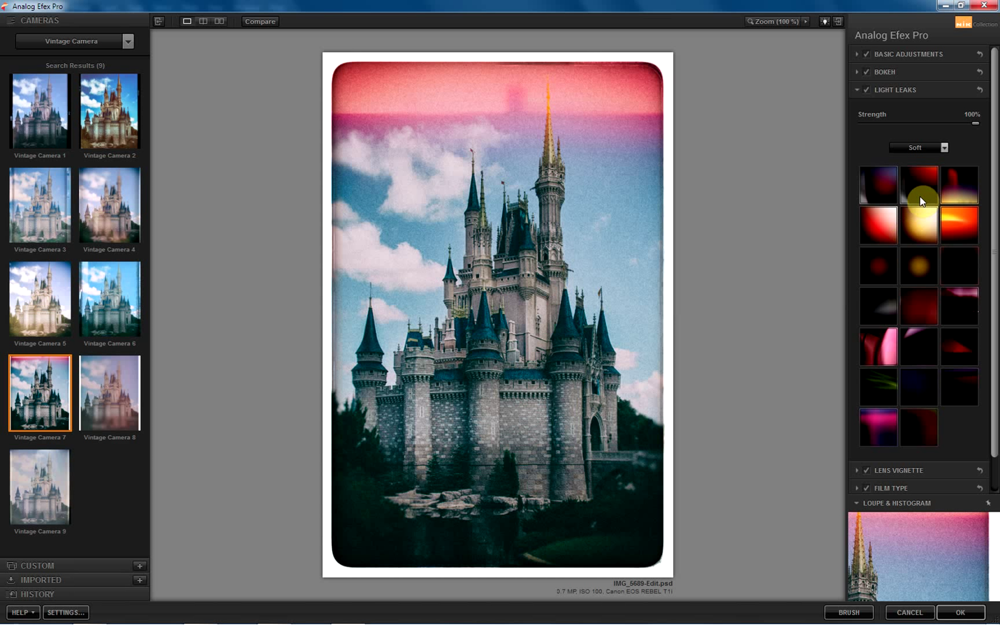
{"action": "left_click", "coordinate": [944, 148]}
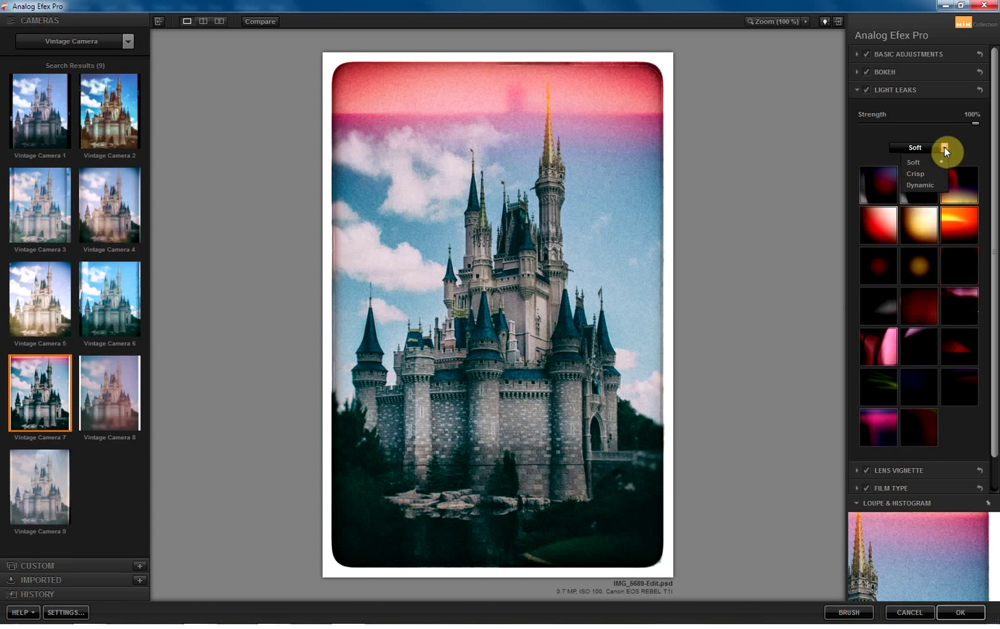
{"action": "left_click", "coordinate": [920, 184]}
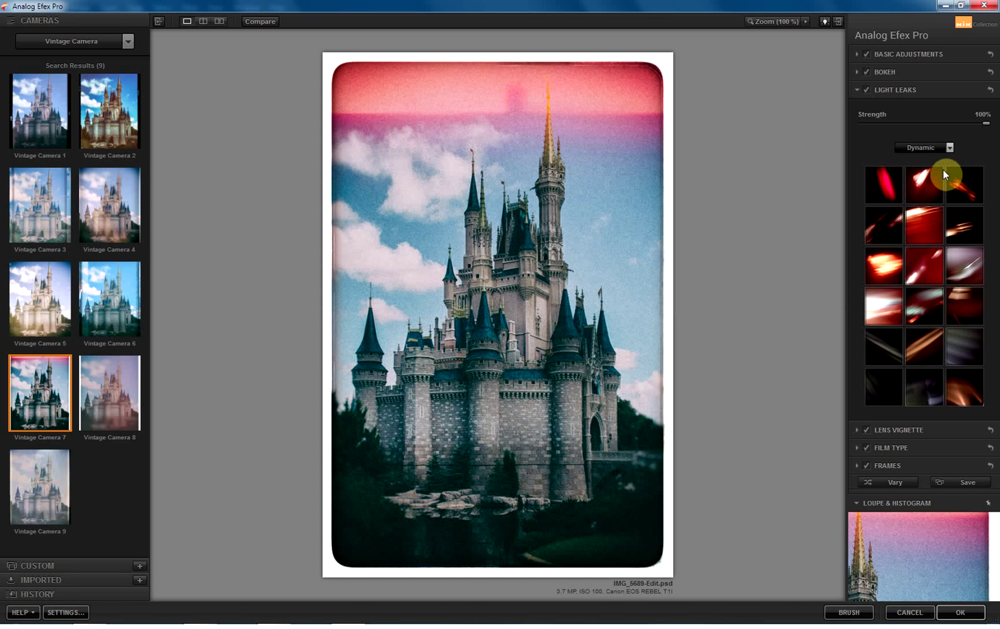
{"action": "left_click", "coordinate": [950, 148]}
{"action": "left_click", "coordinate": [919, 174]}
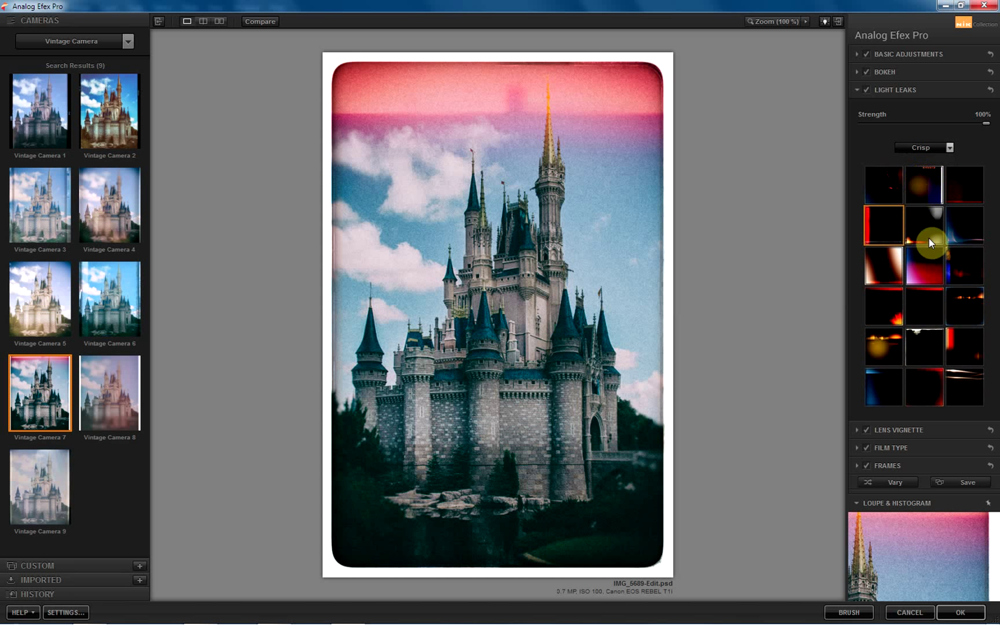
- Apply the bottom-left pale side-streak light leak and leave its strength at 100%
{"action": "left_click", "coordinate": [885, 397]}
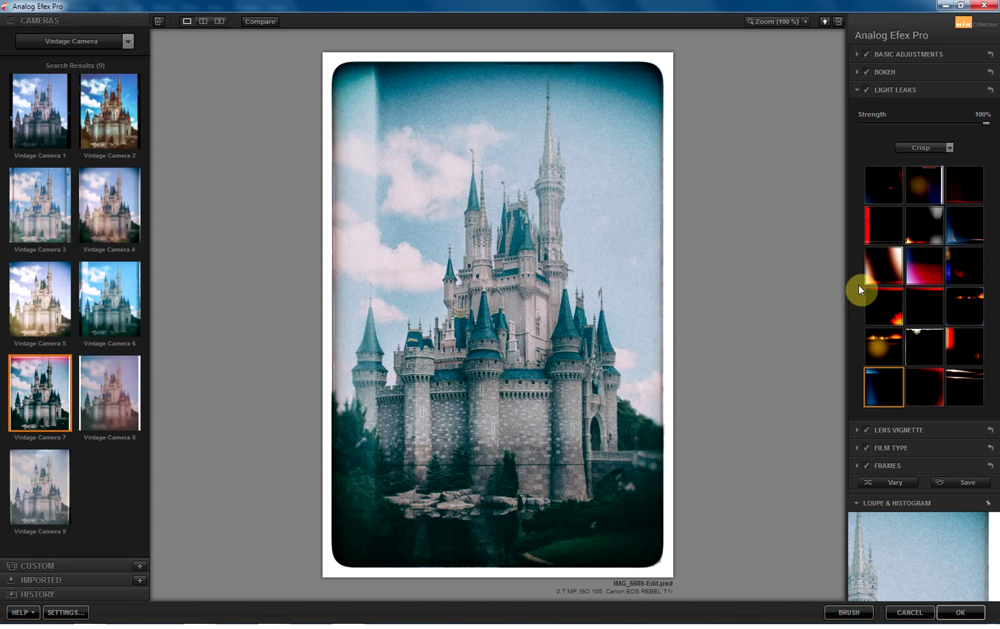
{"action": "left_click_drag", "start_coordinate": [986, 123], "coordinate": [962, 124]}
{"action": "left_click", "coordinate": [894, 123]}
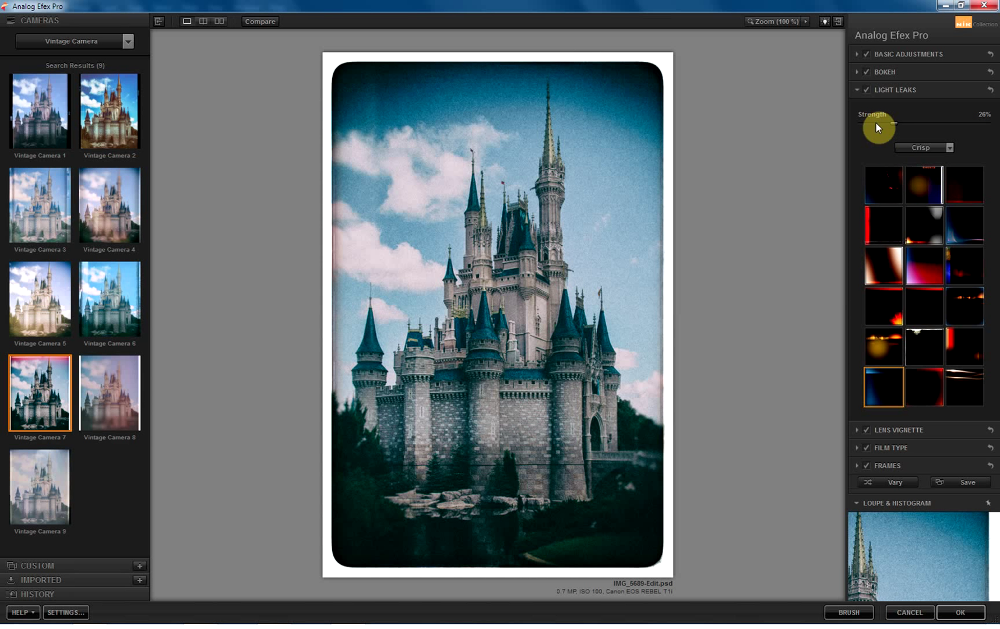
{"action": "left_click", "coordinate": [907, 123]}
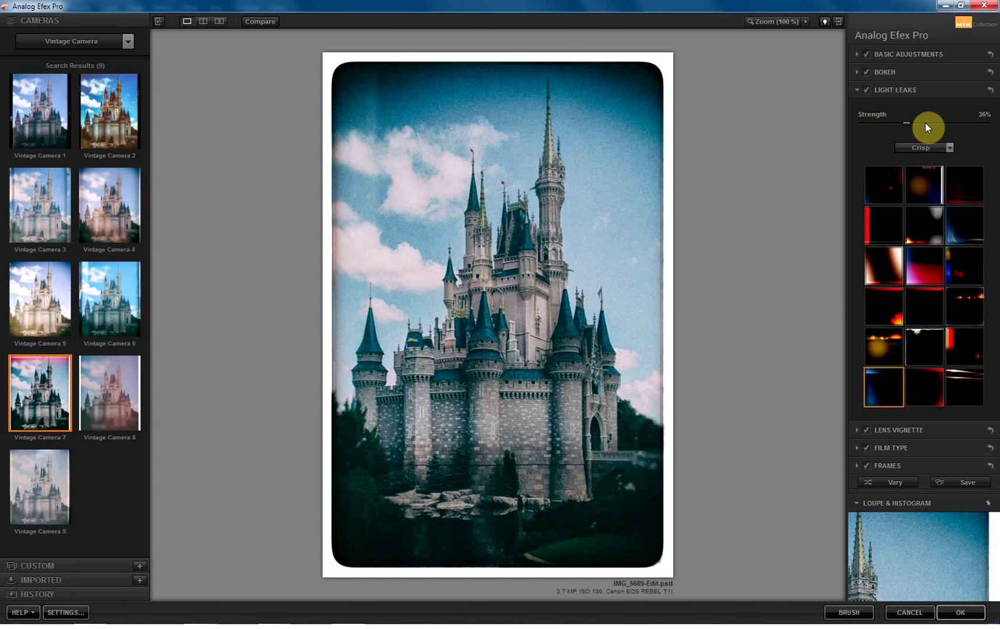
{"action": "left_click", "coordinate": [863, 125]}
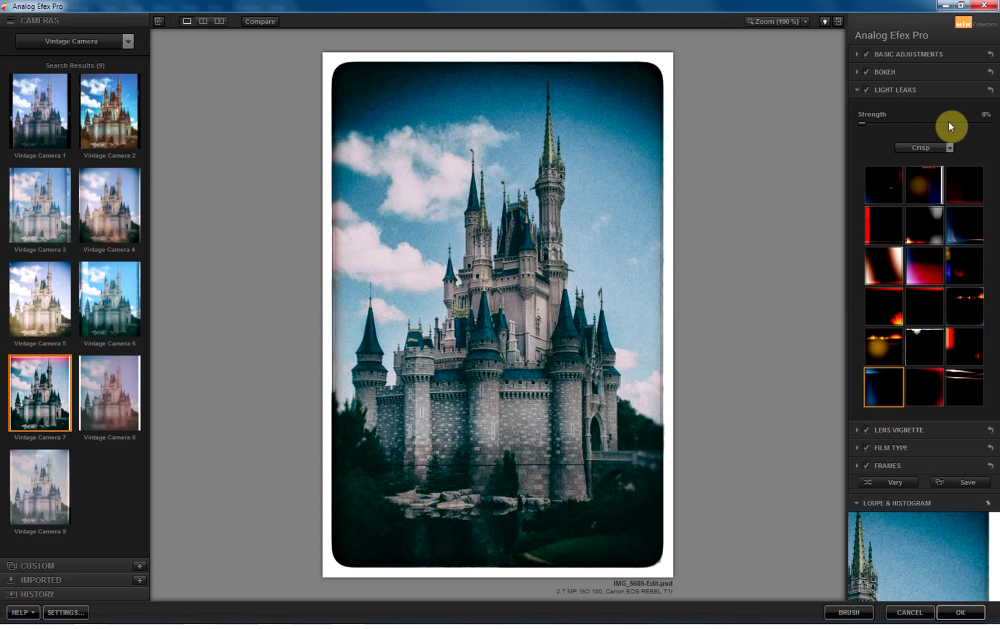
{"action": "left_click", "coordinate": [985, 124]}
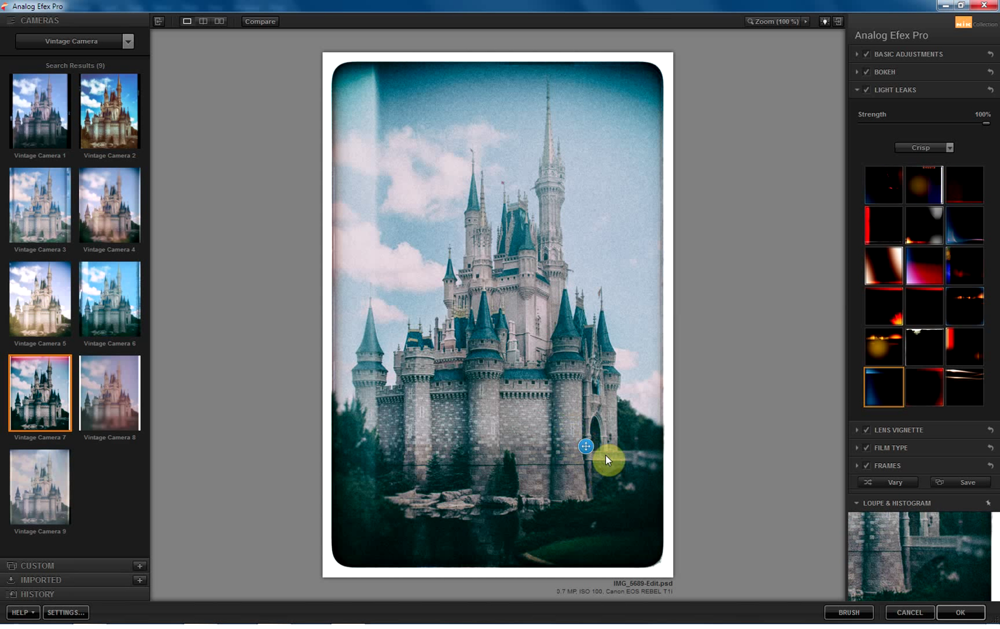
- Move the light leak streak higher on the photo, nudging it slightly left
{"action": "mouse_move", "coordinate": [586, 448]}
{"action": "left_mouse_down"}
{"action": "mouse_move", "coordinate": [554, 385]}
{"action": "mouse_move", "coordinate": [587, 369]}
{"action": "left_mouse_up"}
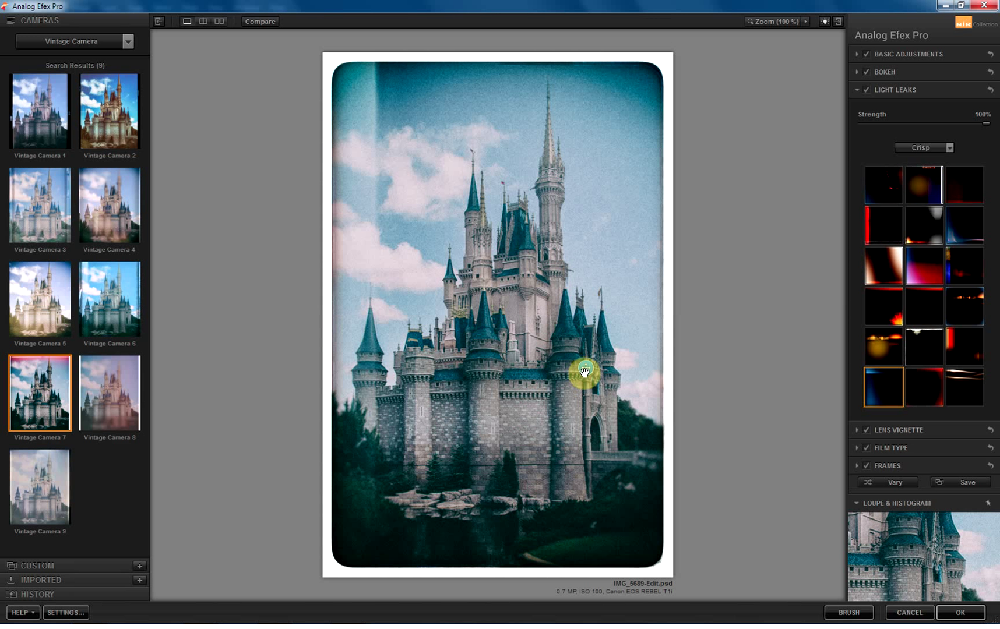
{"action": "mouse_move", "coordinate": [584, 371]}
{"action": "left_mouse_down"}
{"action": "mouse_move", "coordinate": [561, 369]}
{"action": "mouse_move", "coordinate": [587, 368]}
{"action": "left_mouse_up"}
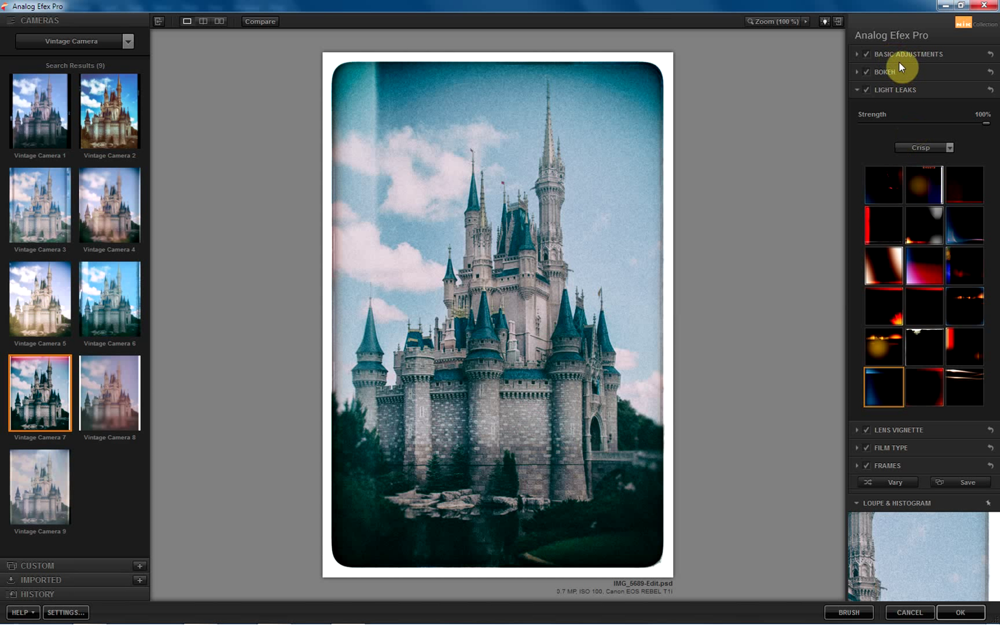
- Compare the photo with the light leak off and on, then turn off Frames
{"action": "left_click", "coordinate": [867, 90]}
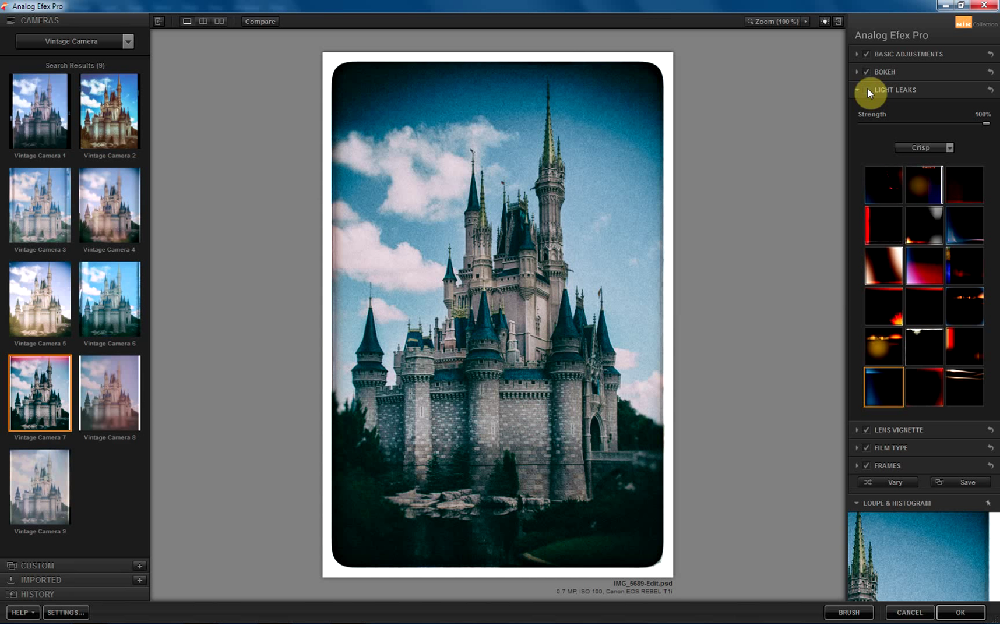
{"action": "left_click", "coordinate": [867, 90]}
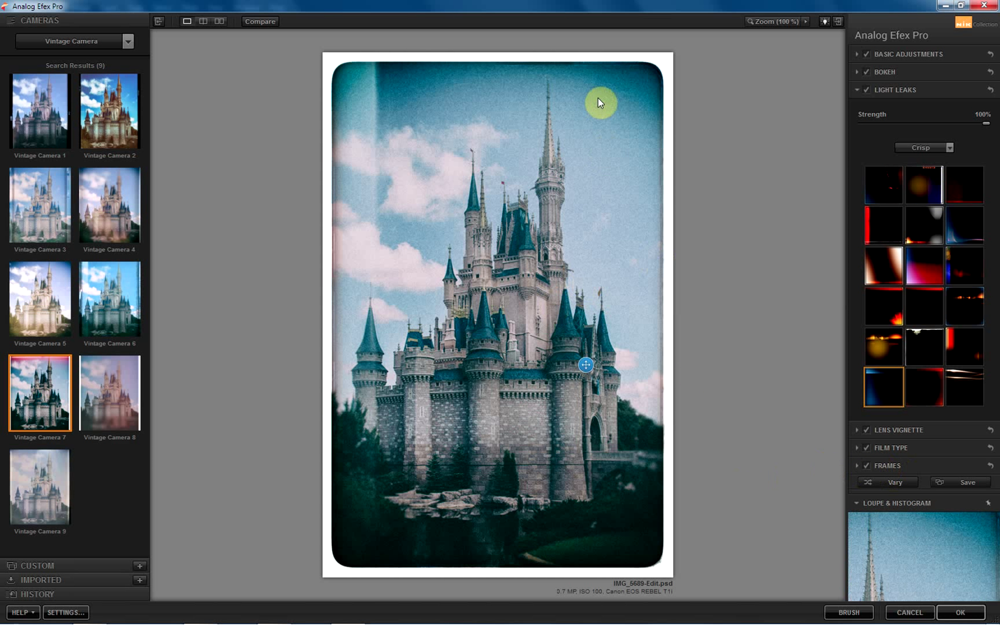
{"action": "left_click", "coordinate": [865, 467]}
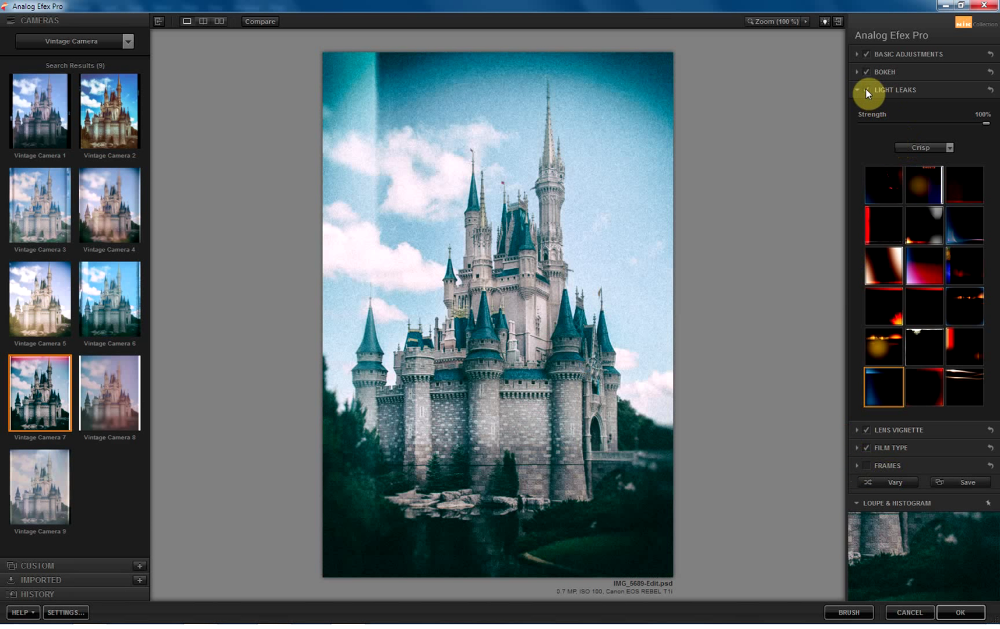
- Recentre the Lens Vignette on the castle as a rounded rectangle, Size 37%, Amount -31%
{"action": "left_click", "coordinate": [856, 88]}
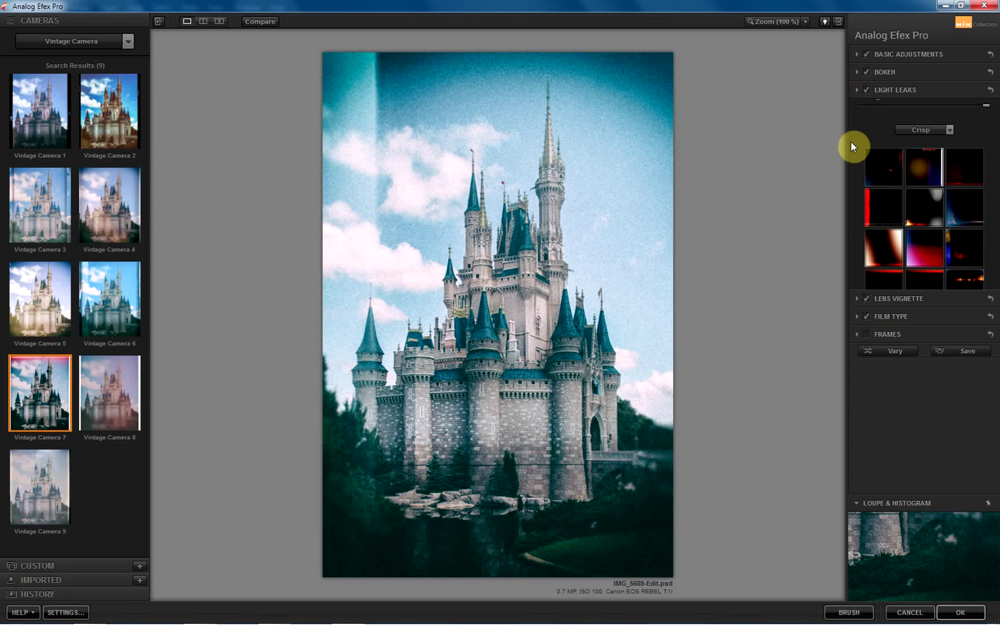
{"action": "left_click", "coordinate": [856, 107]}
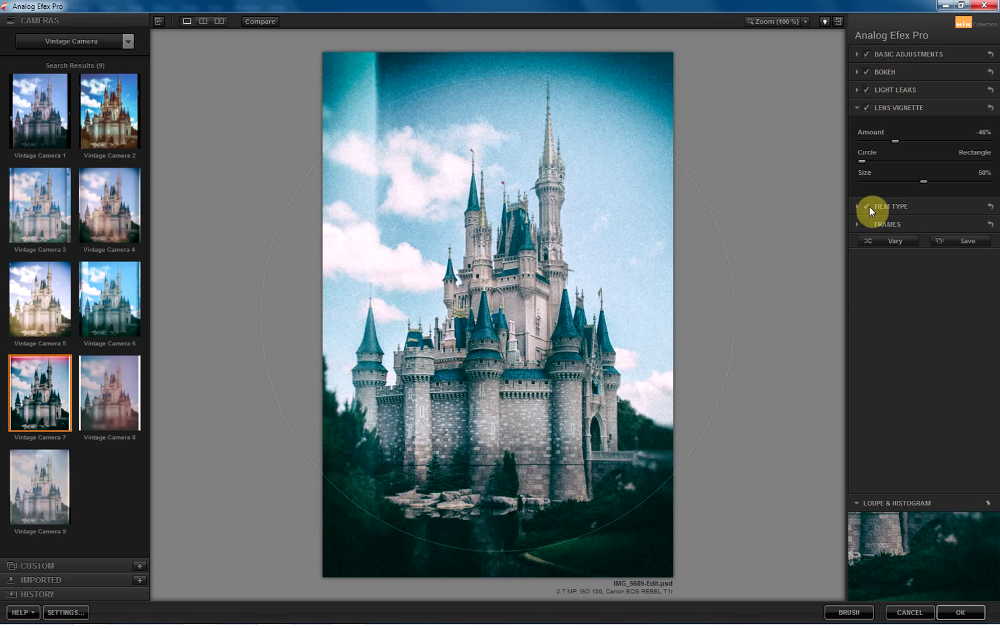
{"action": "mouse_move", "coordinate": [511, 339]}
{"action": "left_click_drag", "start_coordinate": [498, 318], "coordinate": [509, 290]}
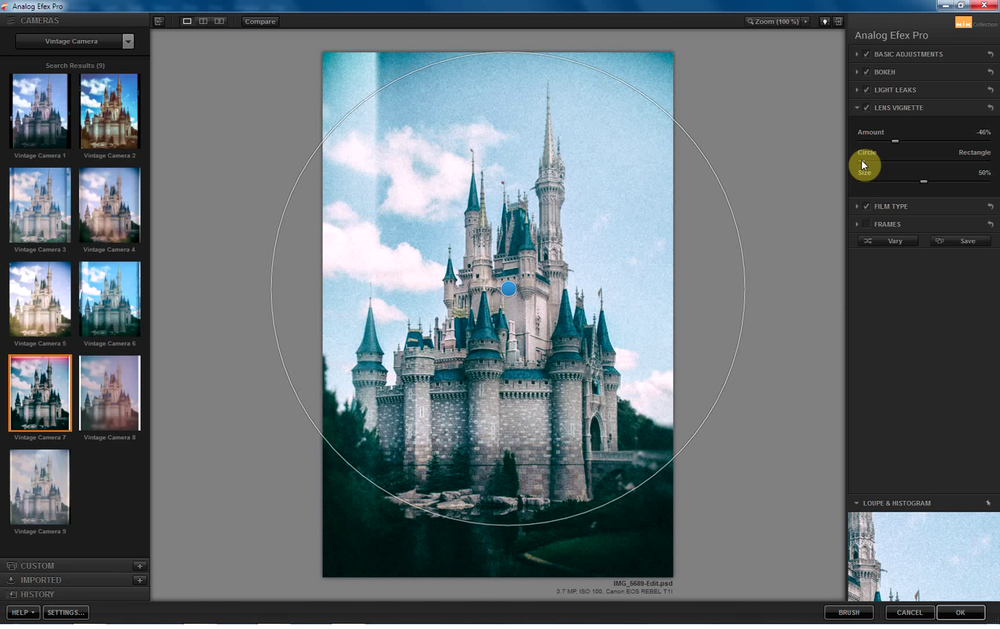
{"action": "left_click_drag", "start_coordinate": [861, 161], "coordinate": [949, 162]}
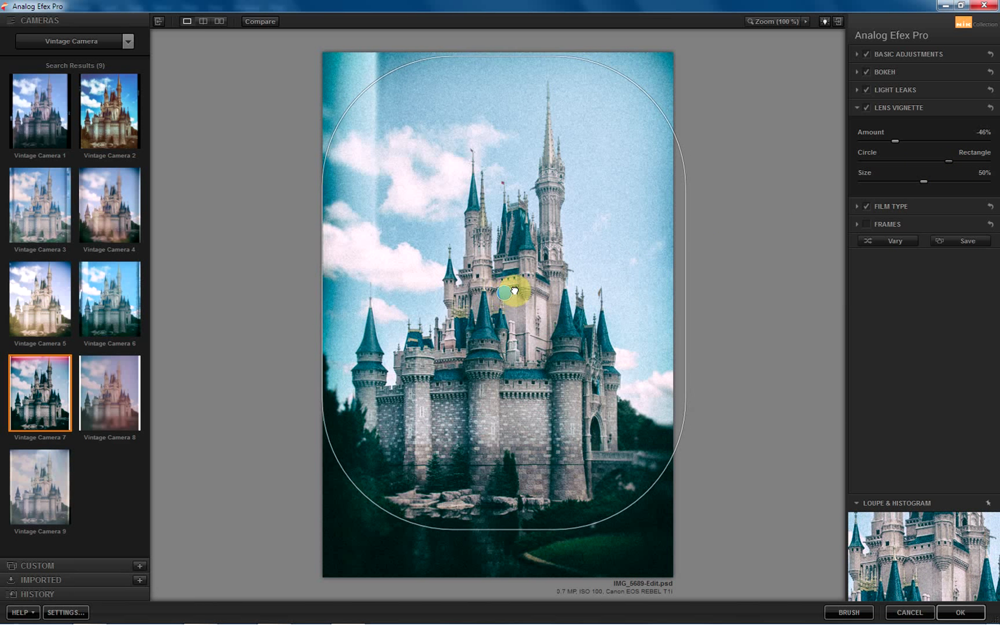
{"action": "left_click_drag", "start_coordinate": [945, 160], "coordinate": [907, 170]}
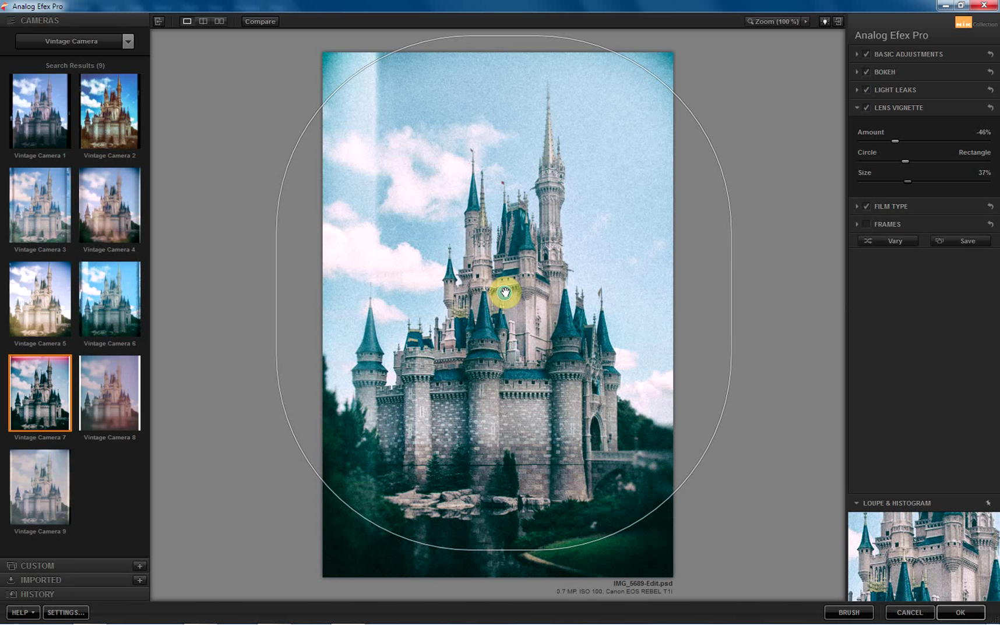
{"action": "left_click_drag", "start_coordinate": [504, 290], "coordinate": [503, 318]}
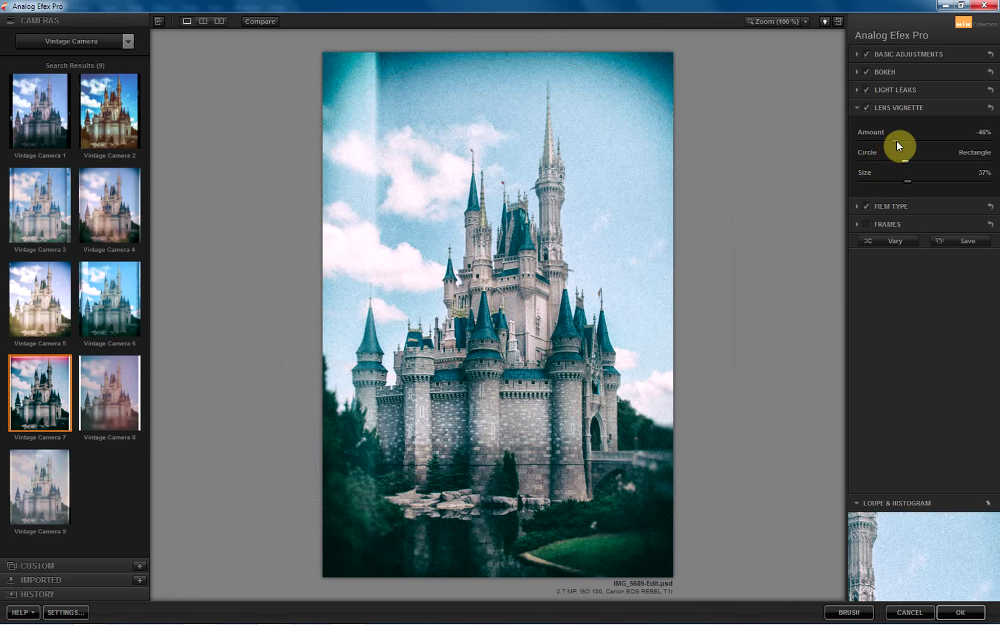
{"action": "mouse_move", "coordinate": [897, 142]}
{"action": "left_mouse_down"}
{"action": "mouse_move", "coordinate": [883, 142]}
{"action": "mouse_move", "coordinate": [914, 142]}
{"action": "mouse_move", "coordinate": [907, 142]}
{"action": "left_mouse_up"}
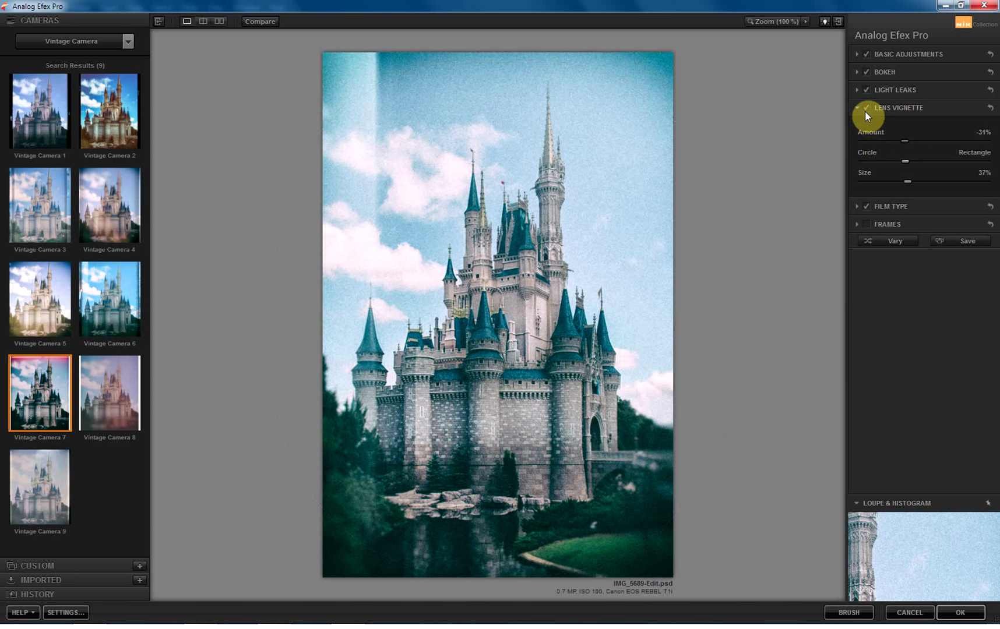
- Expand Film Type and preview several Subtle film looks
{"action": "left_click", "coordinate": [857, 107]}
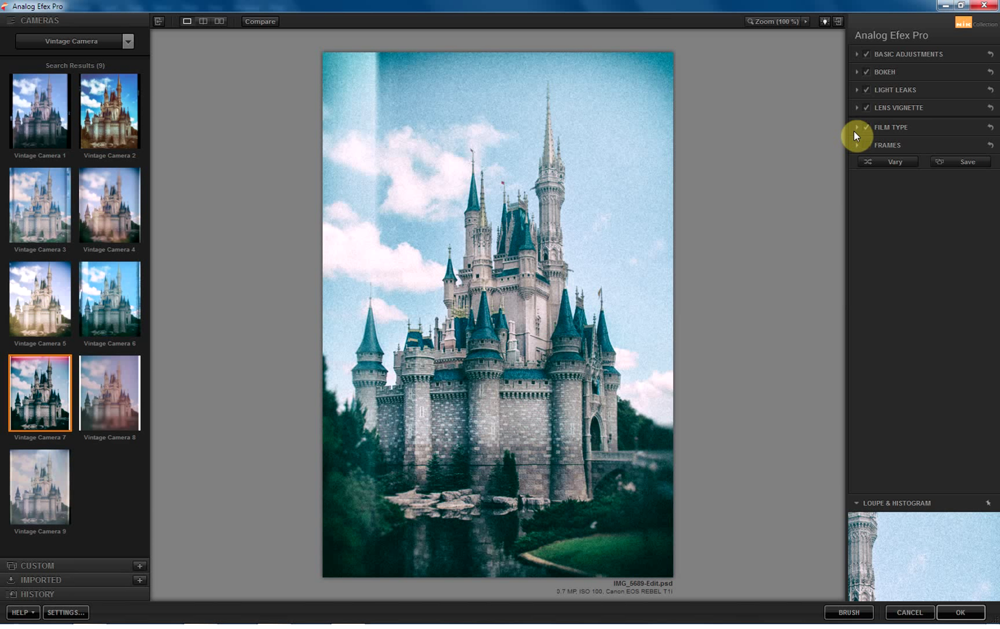
{"action": "left_click", "coordinate": [855, 126]}
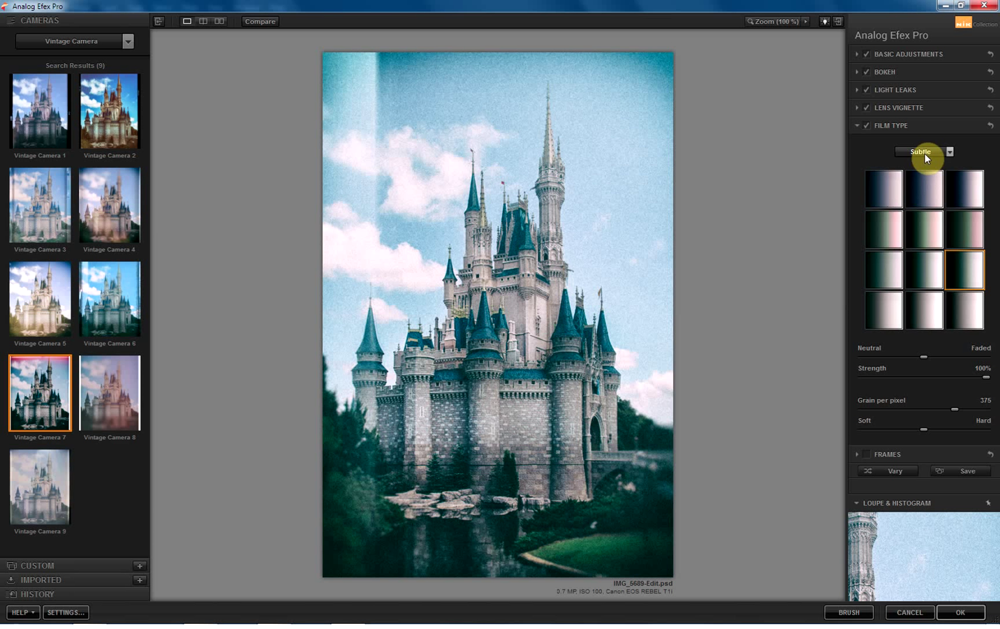
{"action": "left_click", "coordinate": [876, 194]}
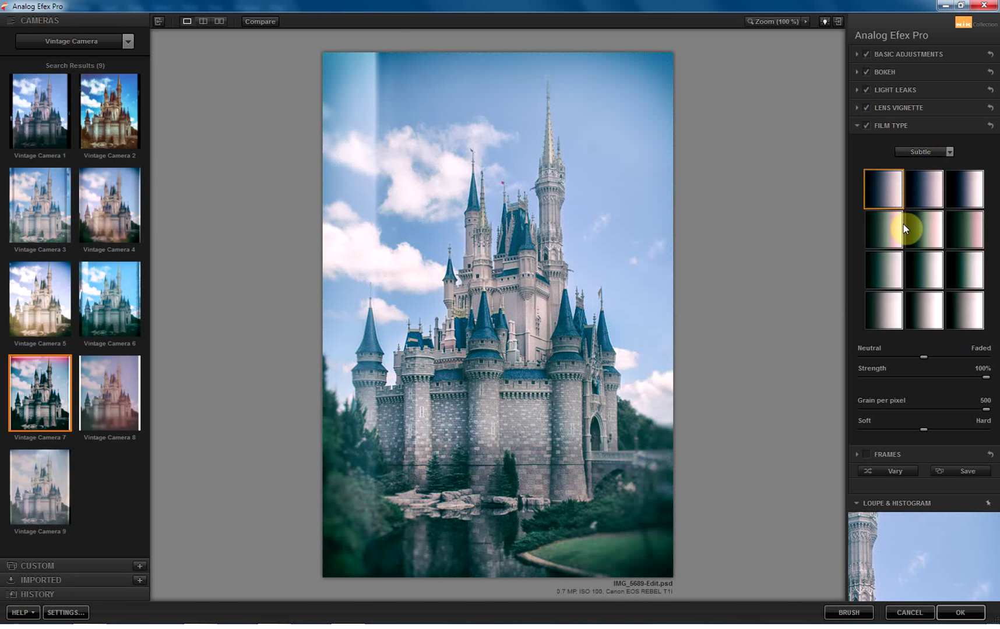
{"action": "left_click", "coordinate": [878, 244]}
{"action": "left_click", "coordinate": [877, 274]}
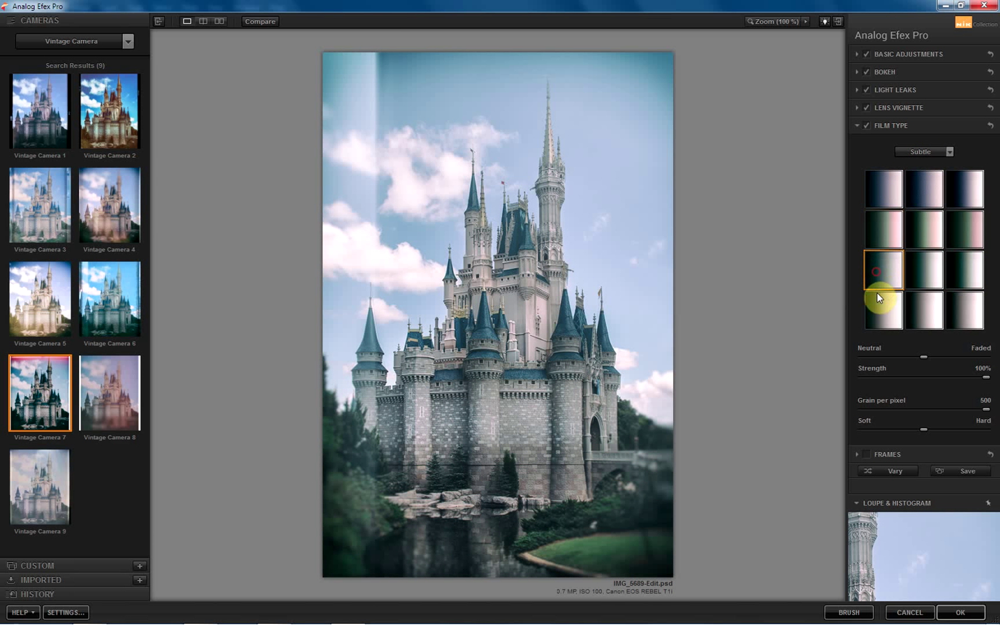
{"action": "left_click", "coordinate": [911, 149]}
{"action": "left_click", "coordinate": [912, 147]}
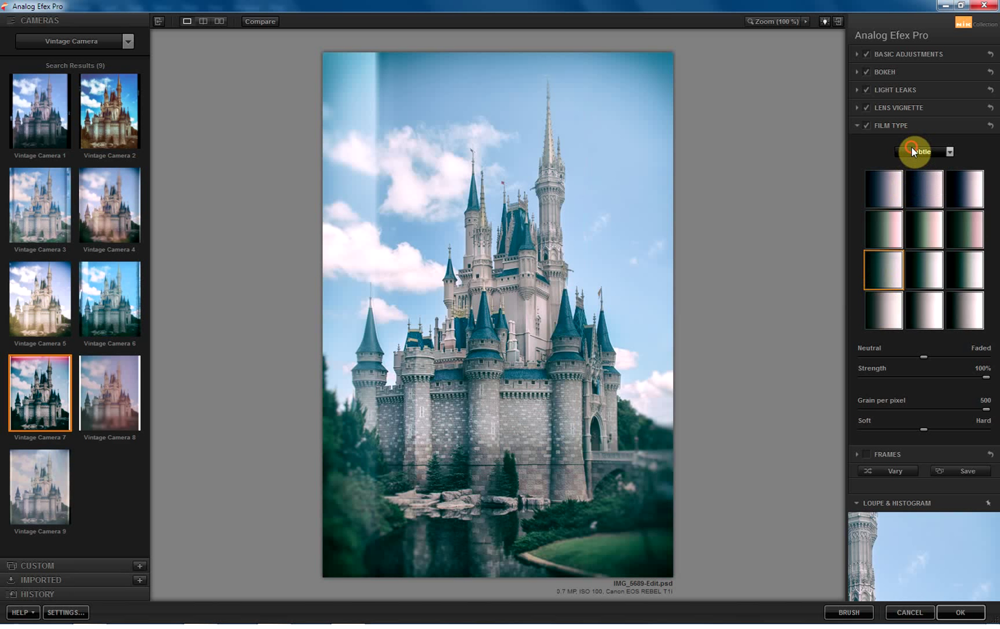
{"action": "left_click", "coordinate": [880, 185]}
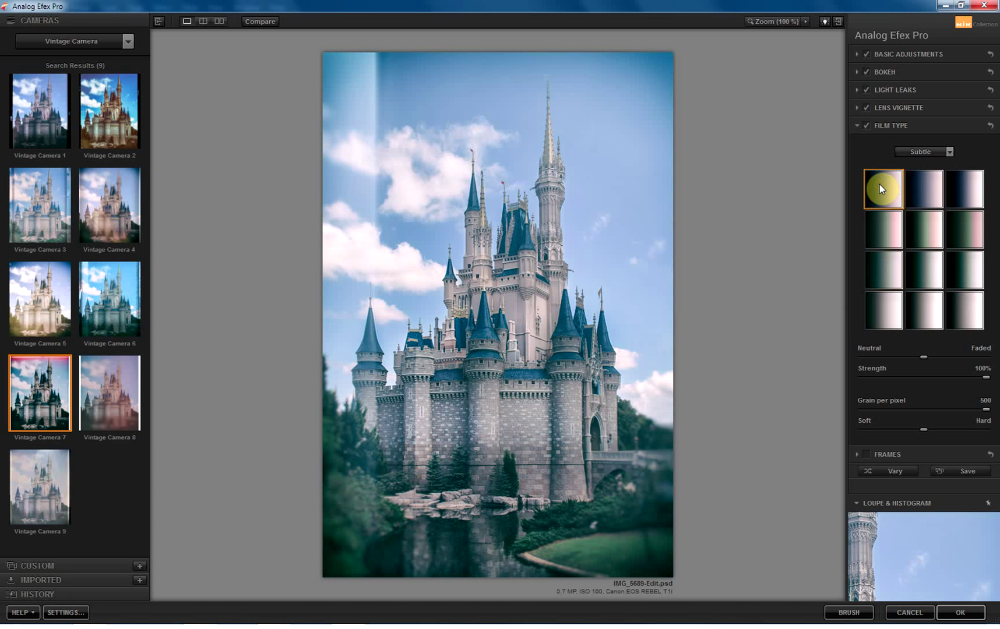
{"action": "left_click", "coordinate": [964, 183]}
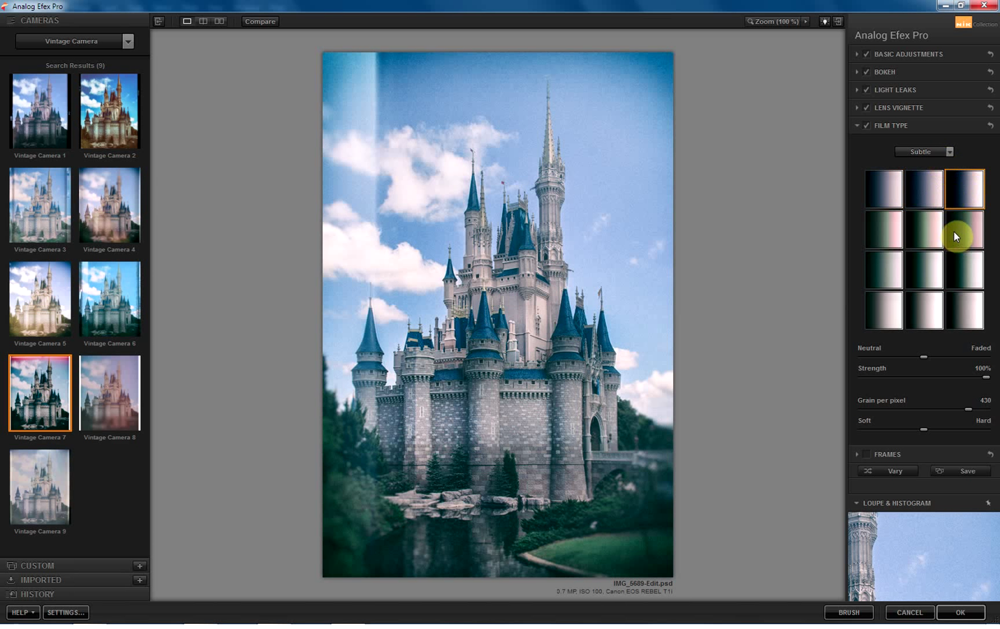
- Switch to the Cool film family and preview several of its looks
{"action": "left_click", "coordinate": [920, 153]}
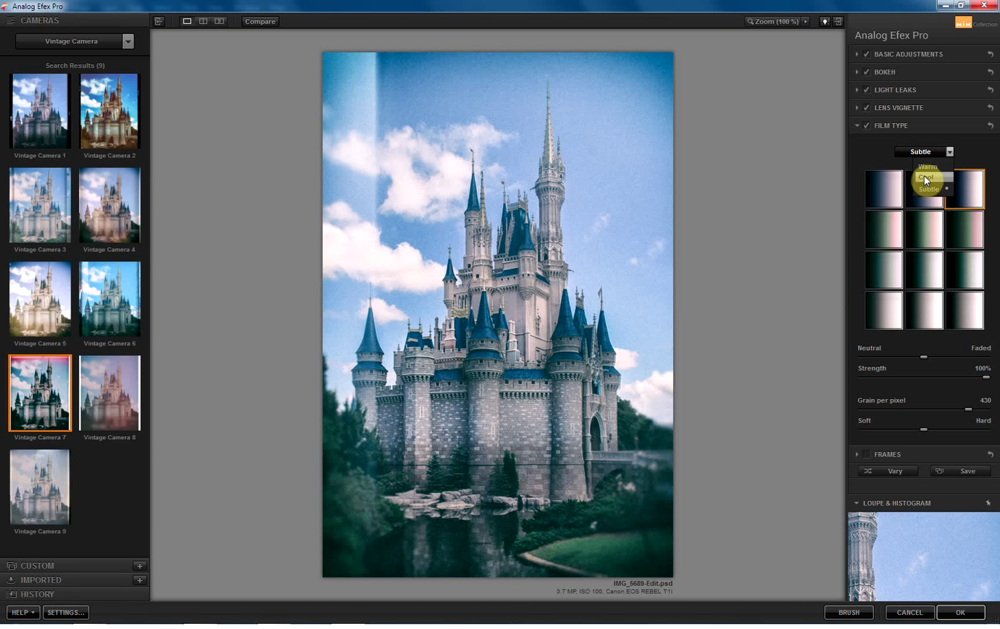
{"action": "left_click", "coordinate": [925, 178]}
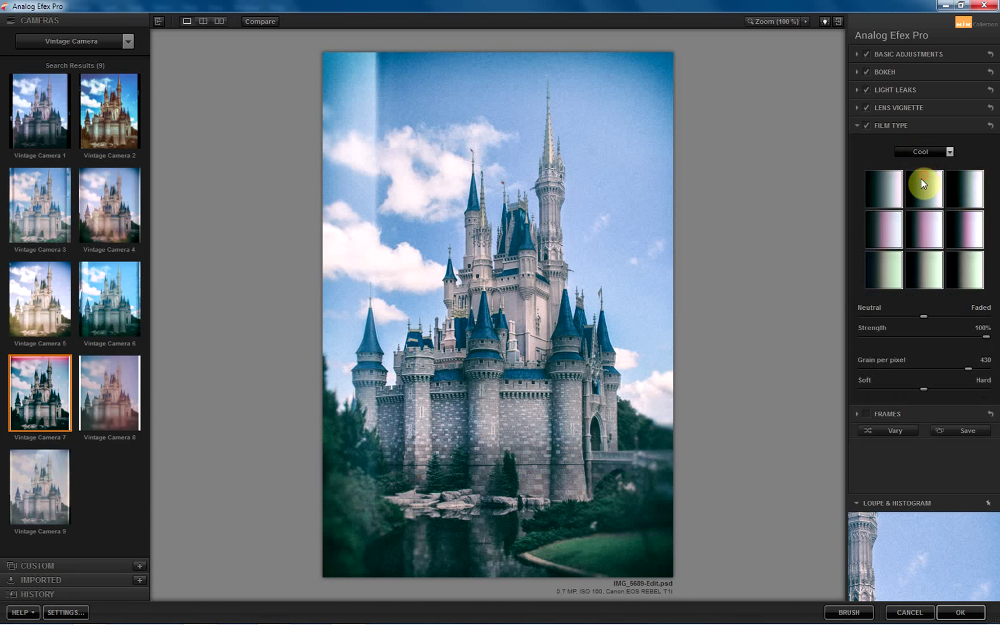
{"action": "left_click", "coordinate": [883, 186]}
{"action": "left_click", "coordinate": [963, 188]}
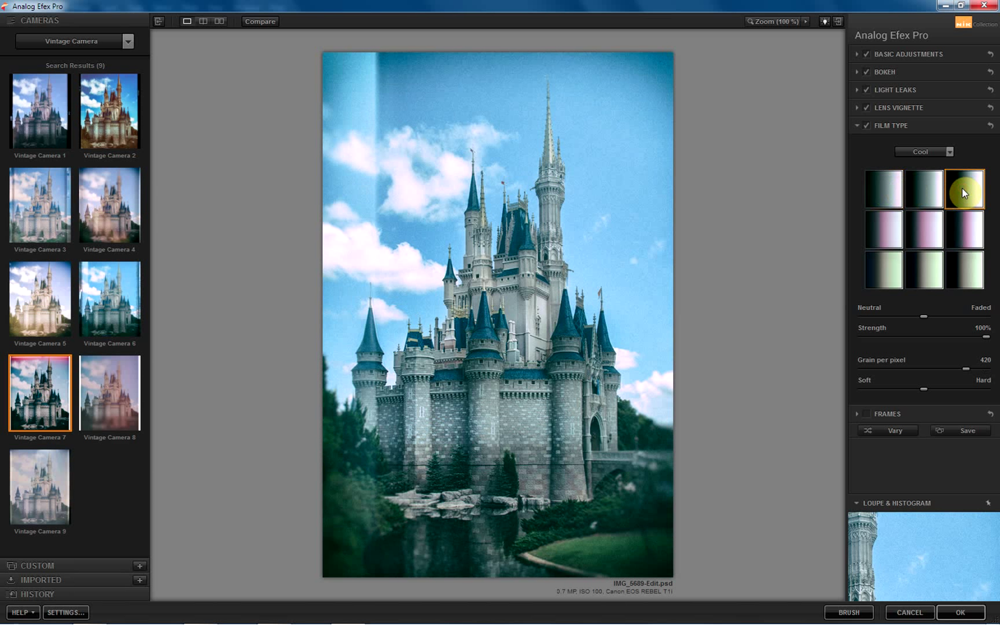
{"action": "left_click", "coordinate": [879, 278]}
{"action": "left_click", "coordinate": [976, 271]}
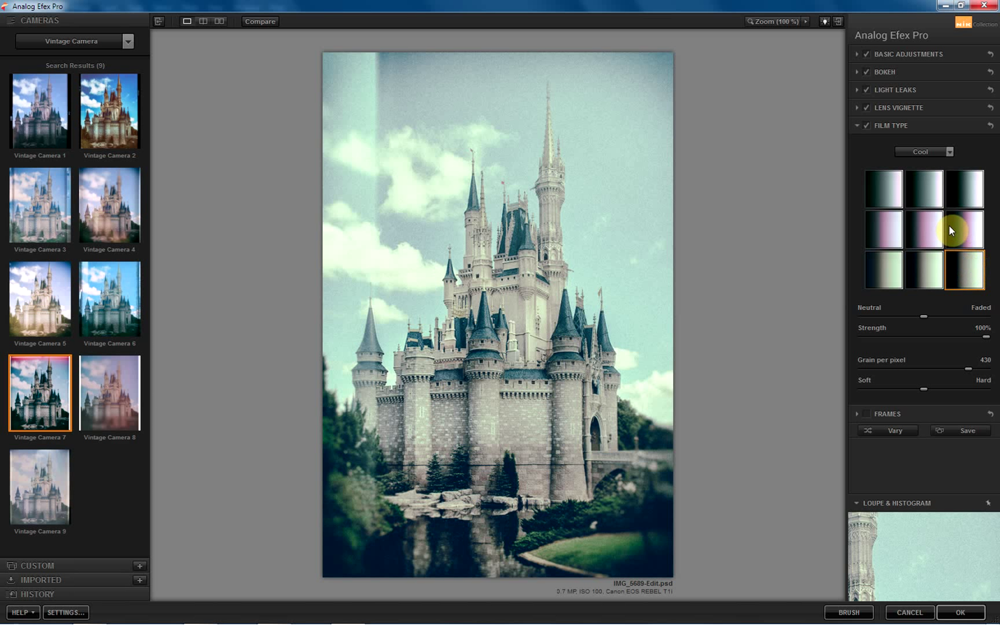
- Return to the Subtle family and apply its top-middle toning swatch
{"action": "left_click", "coordinate": [935, 151]}
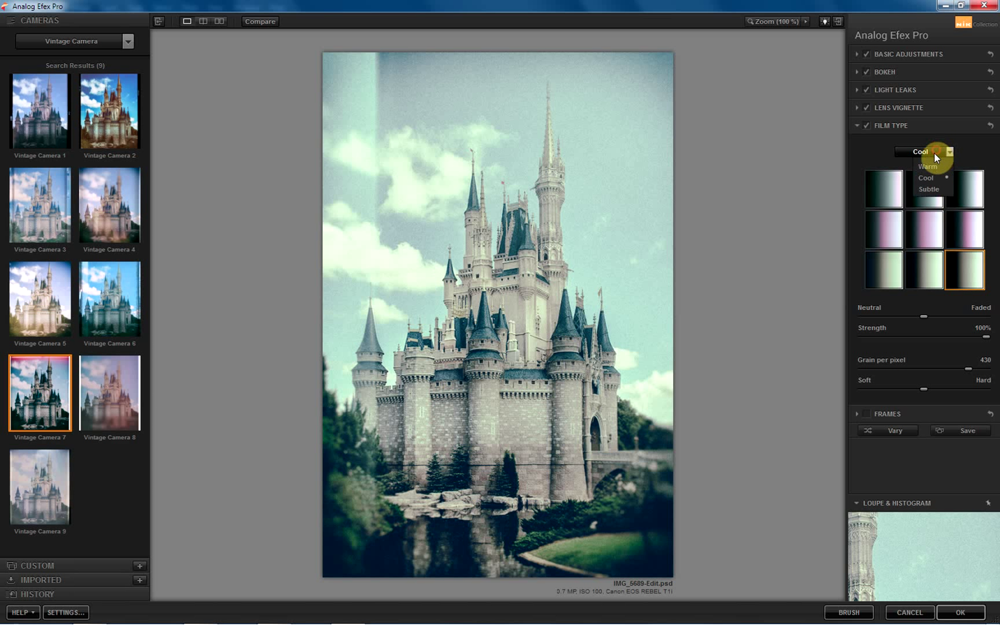
{"action": "left_click", "coordinate": [932, 190]}
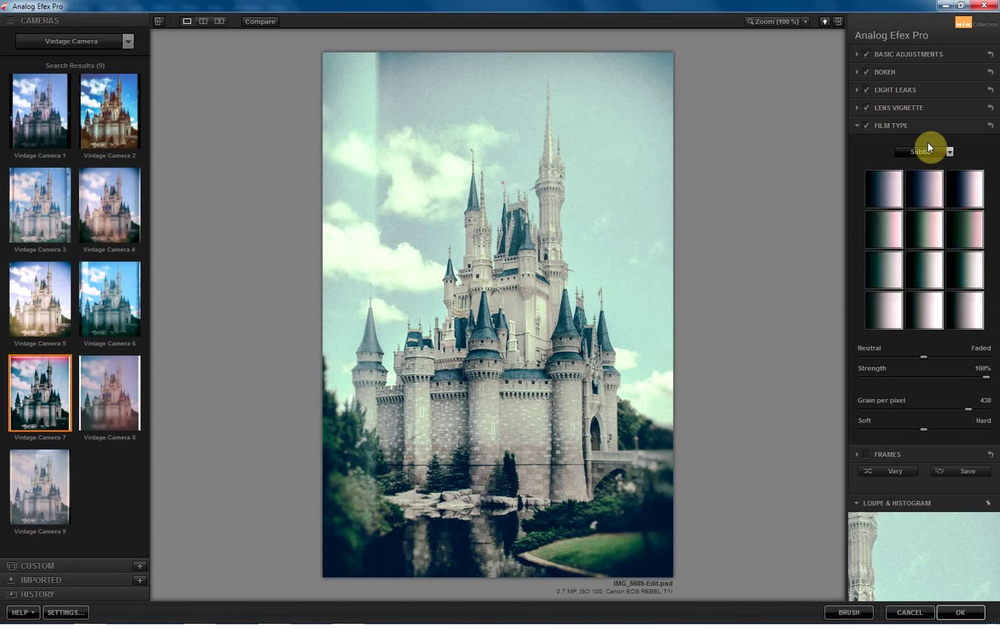
{"action": "left_click", "coordinate": [963, 186]}
{"action": "left_click", "coordinate": [932, 183]}
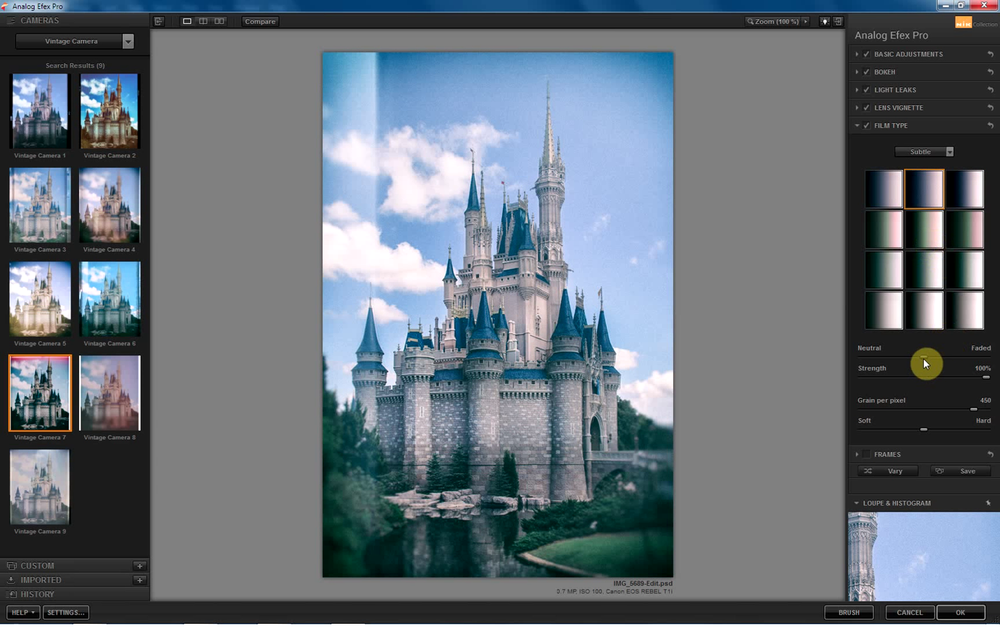
- Push the toning toward Faded, lower Strength to 64%, and adjust grain softness
{"action": "left_click_drag", "start_coordinate": [939, 357], "coordinate": [949, 355]}
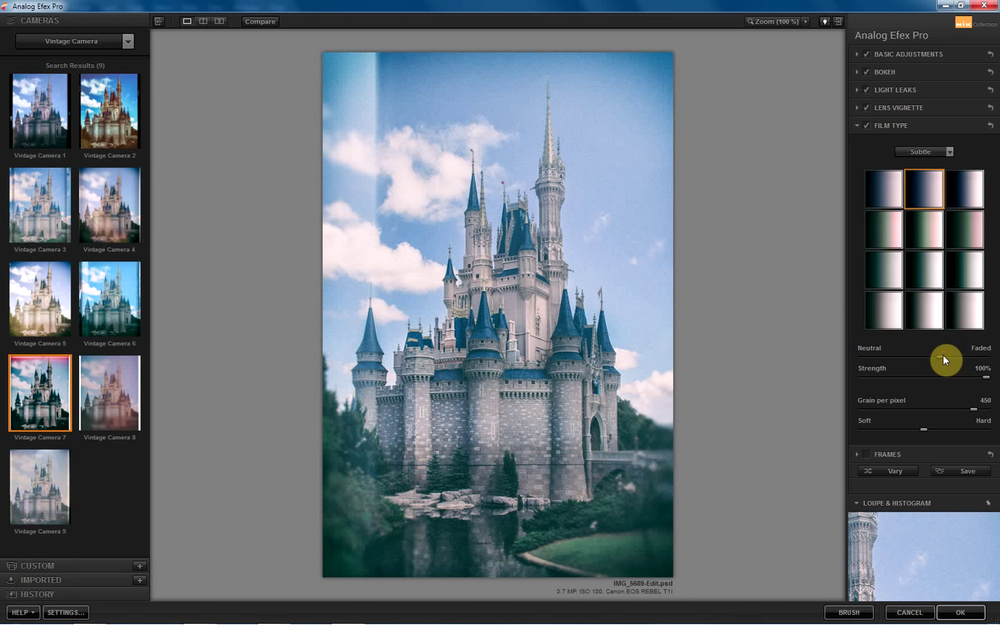
{"action": "left_click", "coordinate": [985, 378]}
{"action": "left_click_drag", "start_coordinate": [970, 377], "coordinate": [936, 376]}
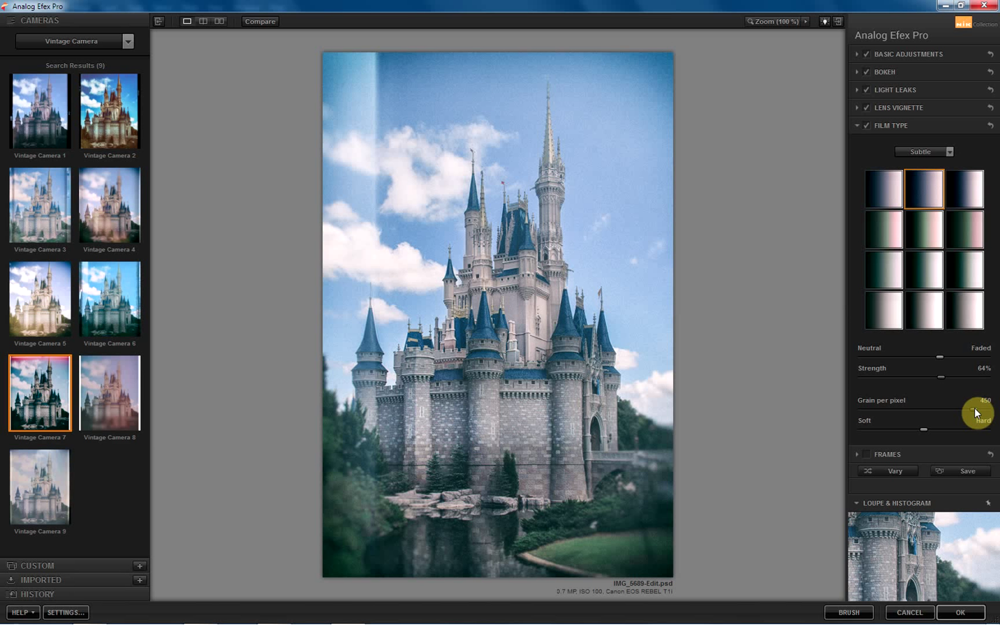
{"action": "mouse_move", "coordinate": [974, 408]}
{"action": "left_mouse_down"}
{"action": "mouse_move", "coordinate": [912, 409]}
{"action": "mouse_move", "coordinate": [991, 409]}
{"action": "left_mouse_up"}
{"action": "left_click", "coordinate": [985, 410]}
{"action": "left_click", "coordinate": [887, 429]}
{"action": "left_click", "coordinate": [927, 429]}
{"action": "left_click", "coordinate": [857, 125]}
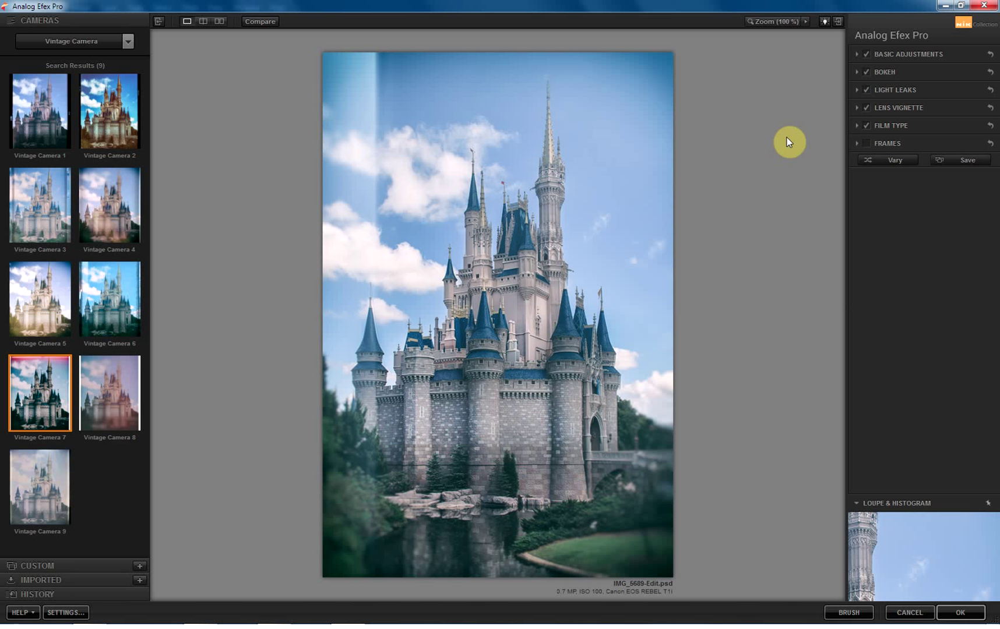
- Switch the effect list to Camera Kit and enable Dirt & Scratches
{"action": "left_click", "coordinate": [128, 42]}
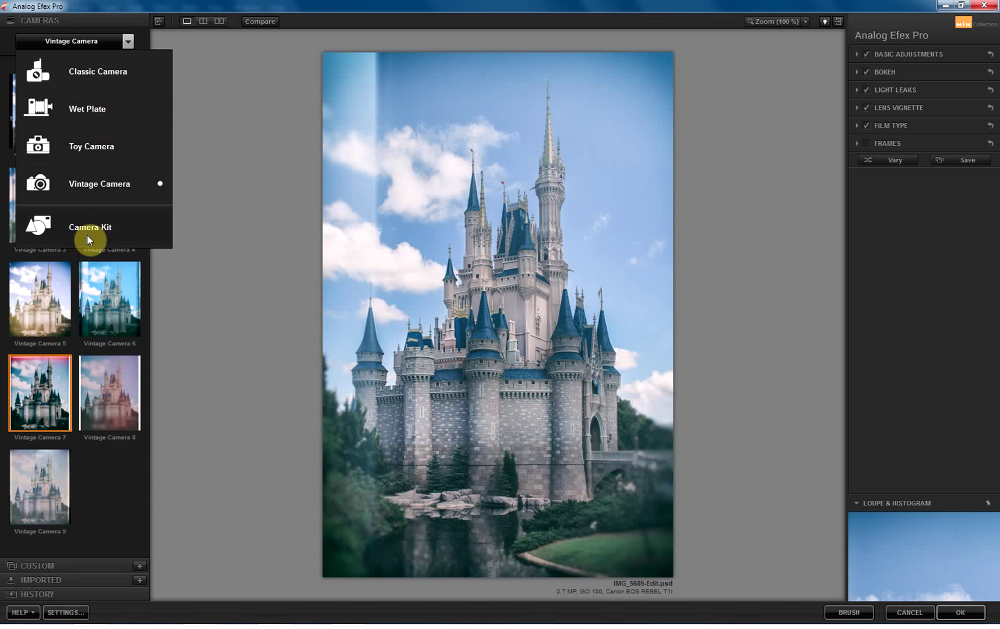
{"action": "left_click", "coordinate": [99, 224]}
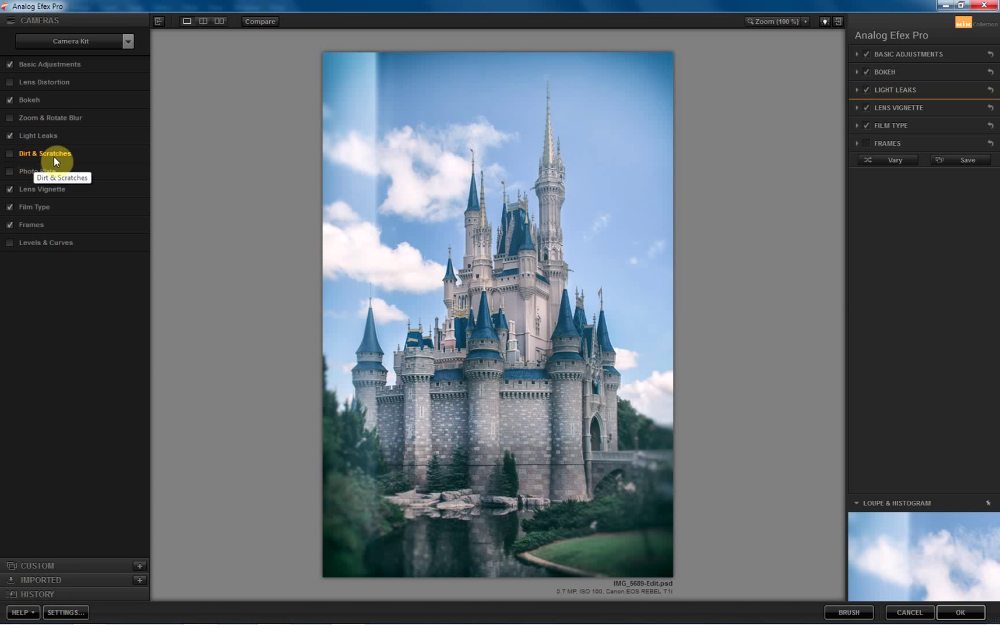
{"action": "left_click", "coordinate": [864, 141]}
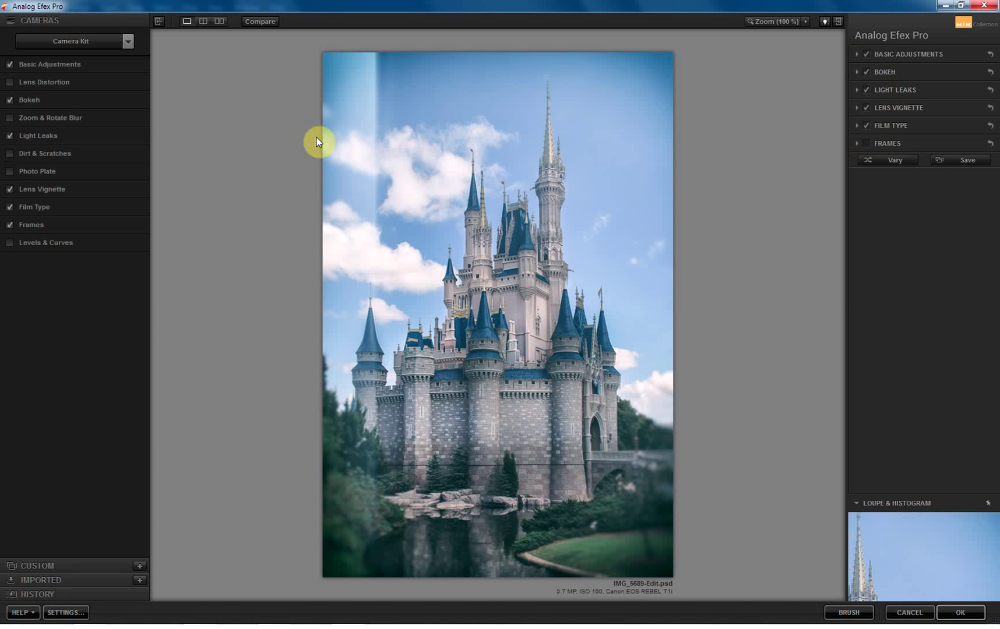
{"action": "left_click", "coordinate": [10, 153]}
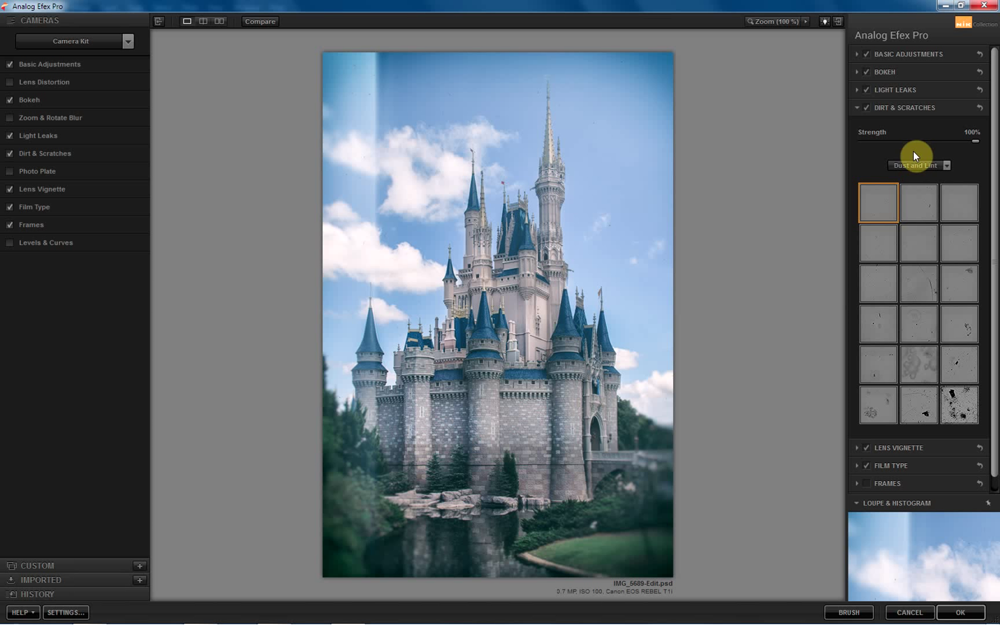
- Apply a speckled Eroded dirt texture from the third row and reduce its strength to 20%
{"action": "left_click", "coordinate": [917, 167]}
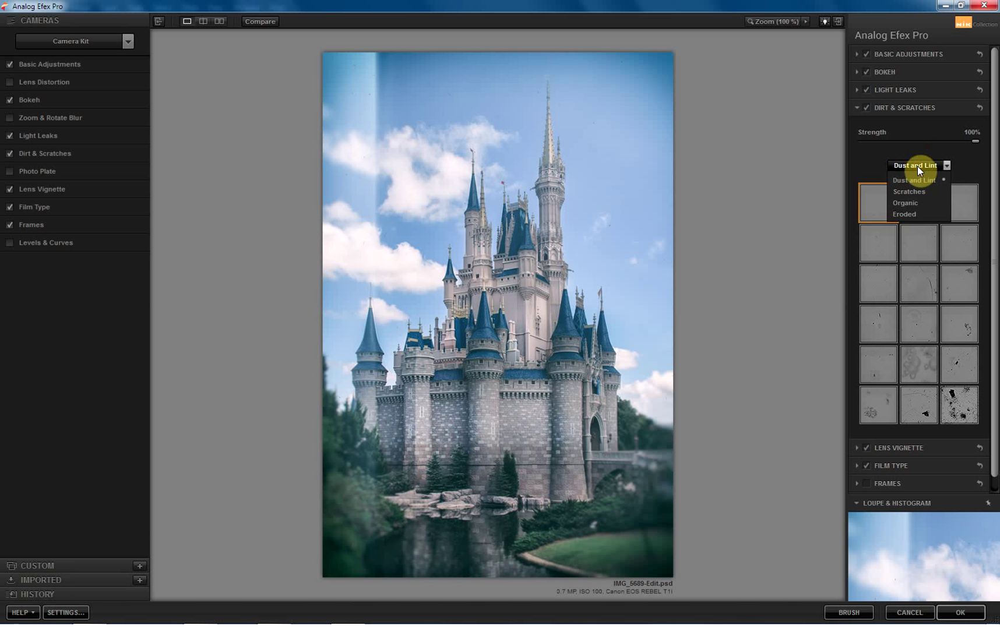
{"action": "left_click", "coordinate": [912, 213]}
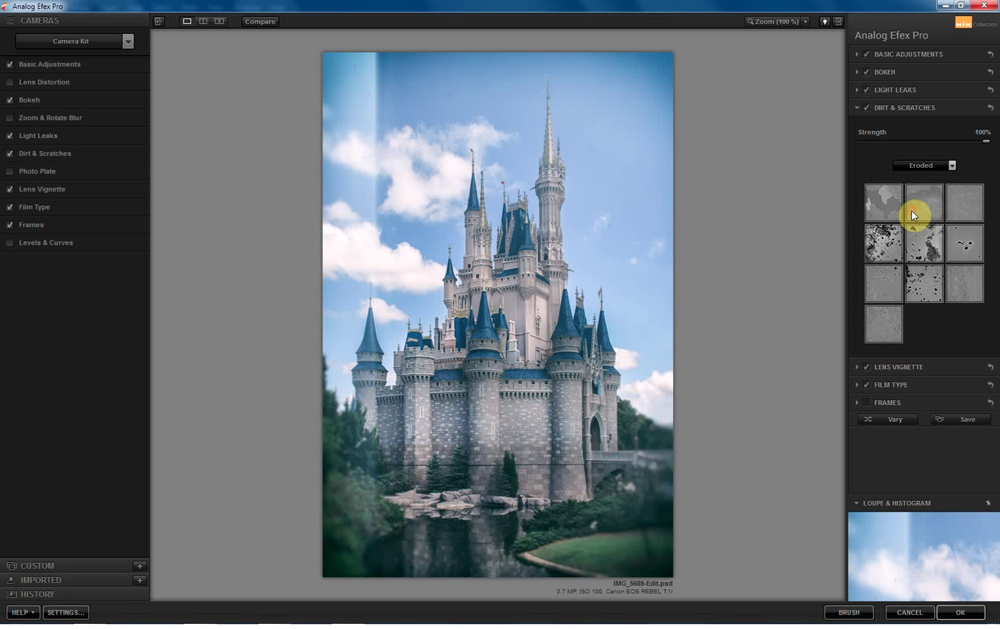
{"action": "left_click", "coordinate": [935, 246]}
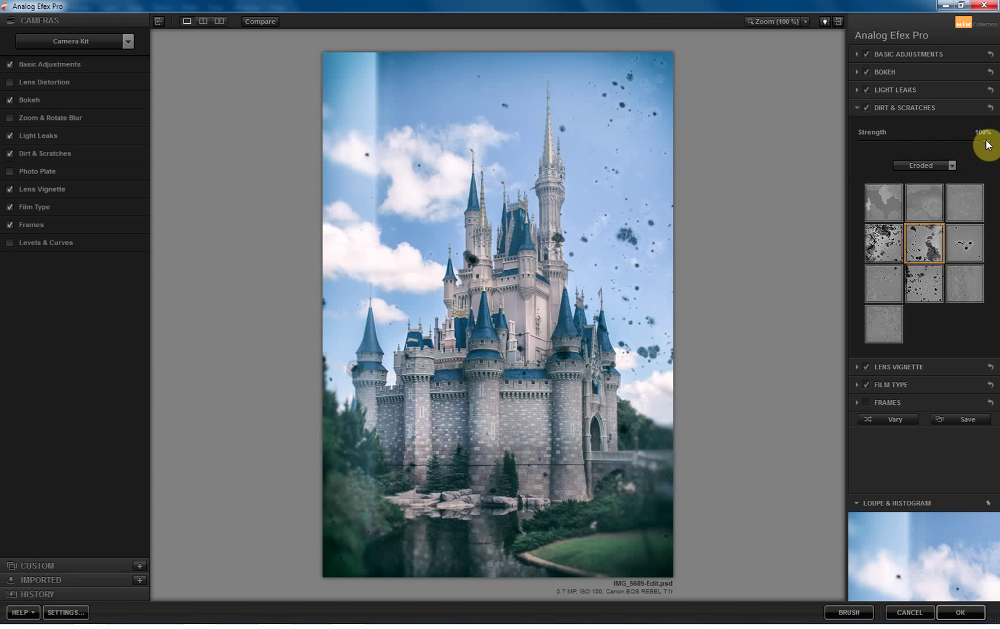
{"action": "left_click_drag", "start_coordinate": [985, 141], "coordinate": [925, 142]}
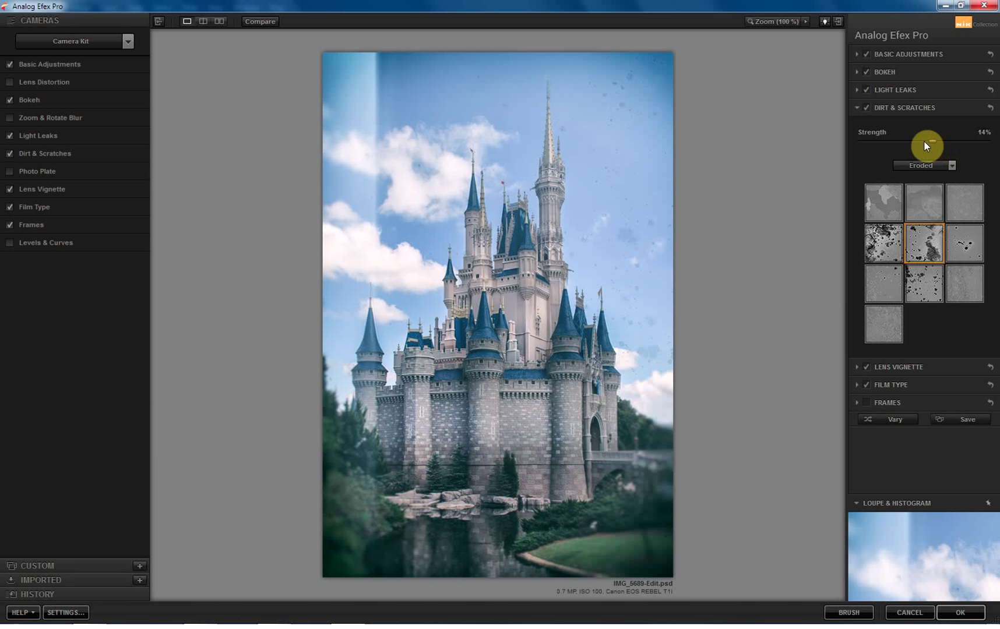
{"action": "left_click", "coordinate": [961, 202]}
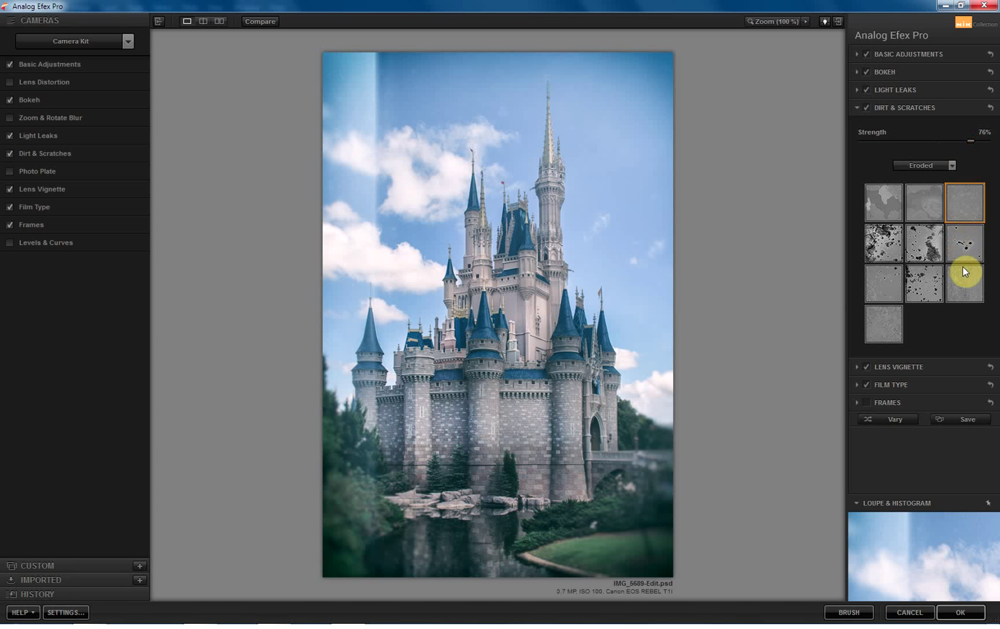
{"action": "left_click", "coordinate": [929, 283]}
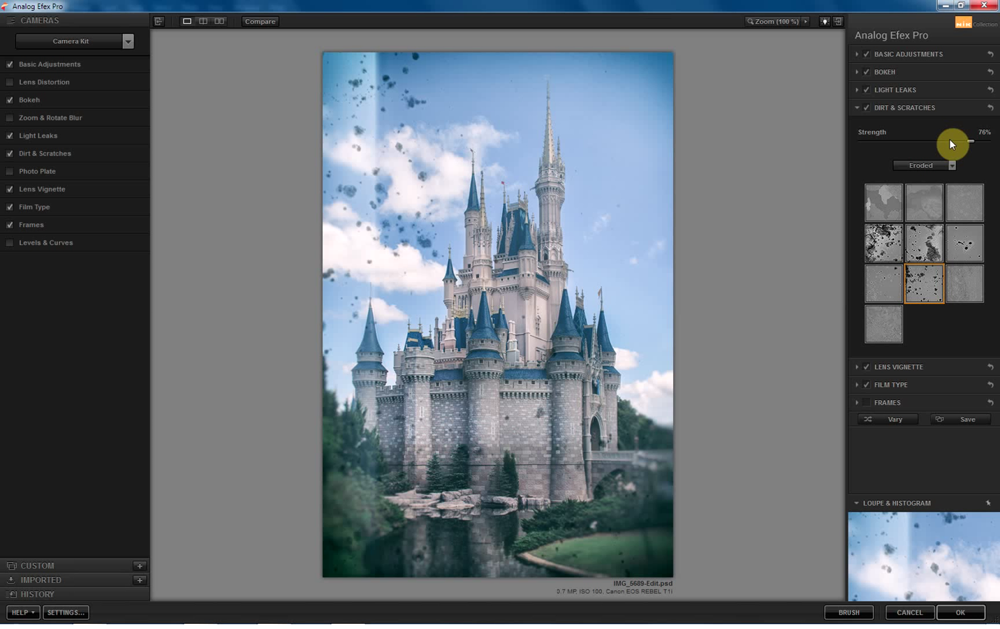
{"action": "left_click_drag", "start_coordinate": [943, 140], "coordinate": [927, 141]}
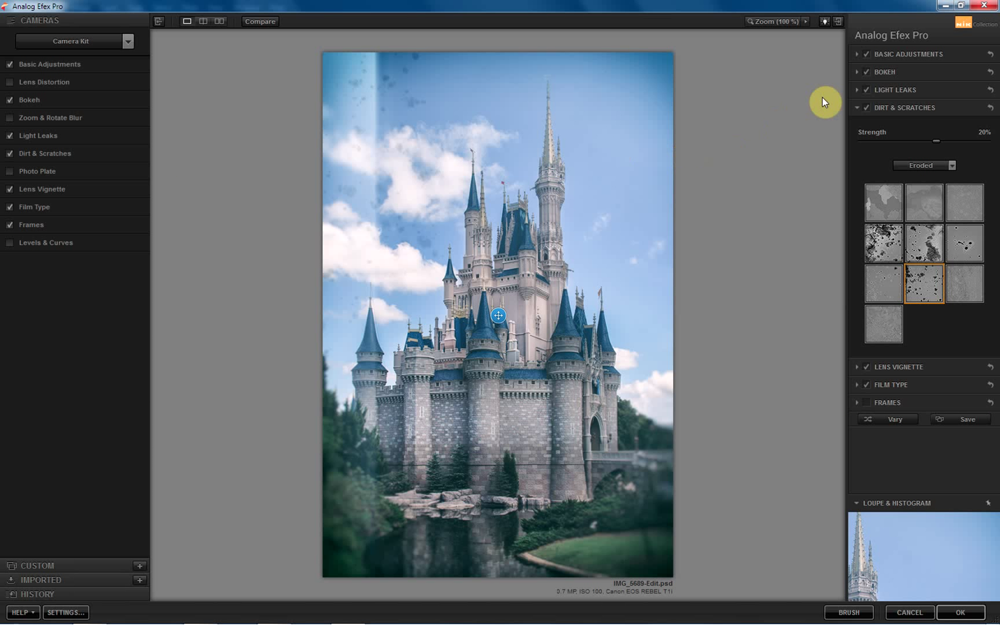
- Collapse Dirt & Scratches and save the look as custom preset 'Dirty Vintage'
{"action": "left_click", "coordinate": [858, 106]}
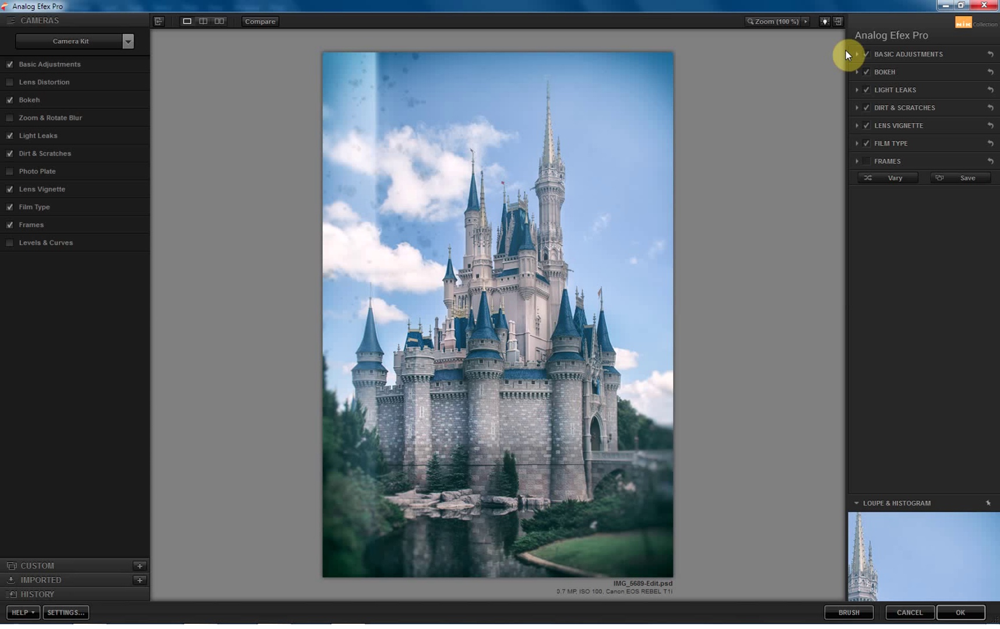
{"action": "left_click", "coordinate": [963, 179]}
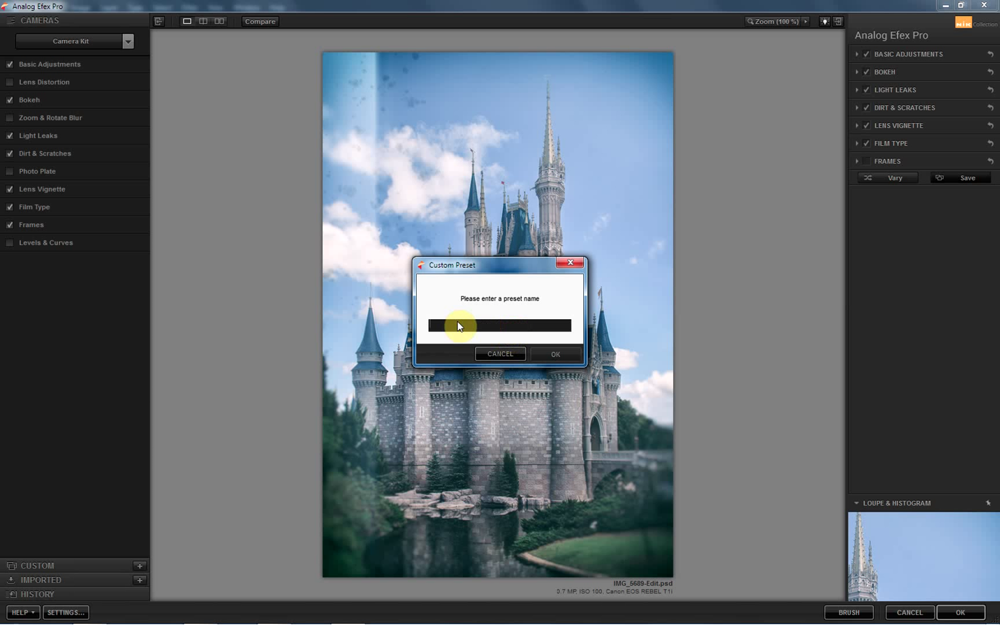
{"action": "type", "text": "Dirt"}
{"action": "type", "text": "y Vignette"}
{"action": "left_click", "coordinate": [555, 354]}
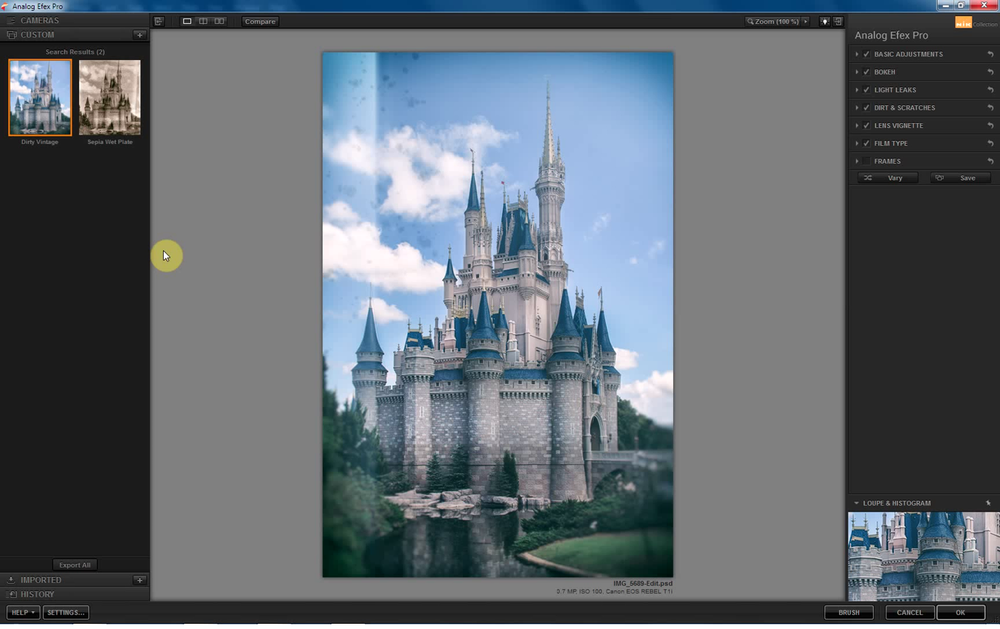
{"action": "mouse_move", "coordinate": [36, 95]}
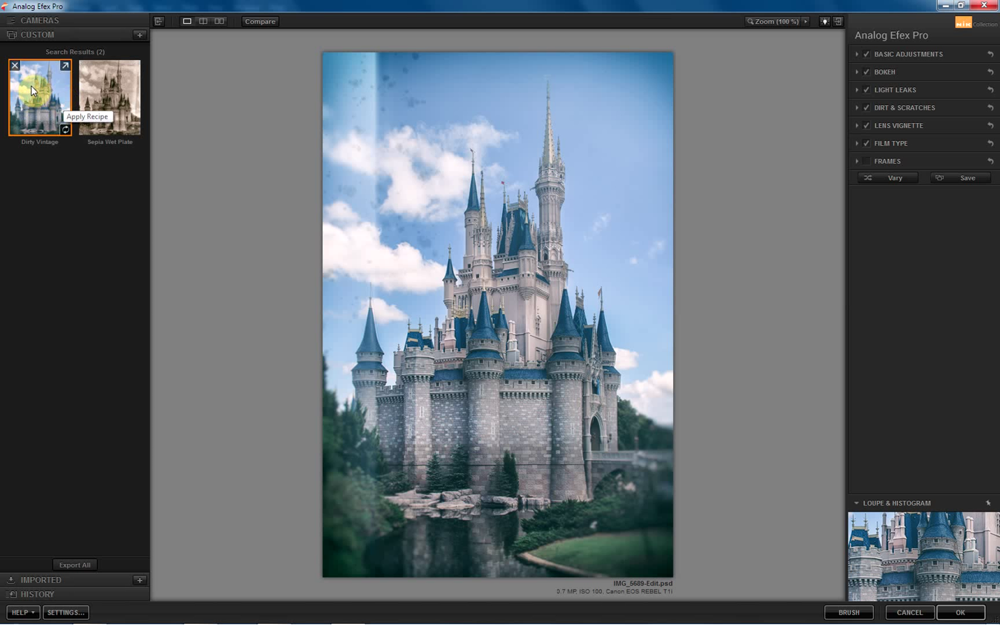
{"action": "left_click", "coordinate": [37, 19]}
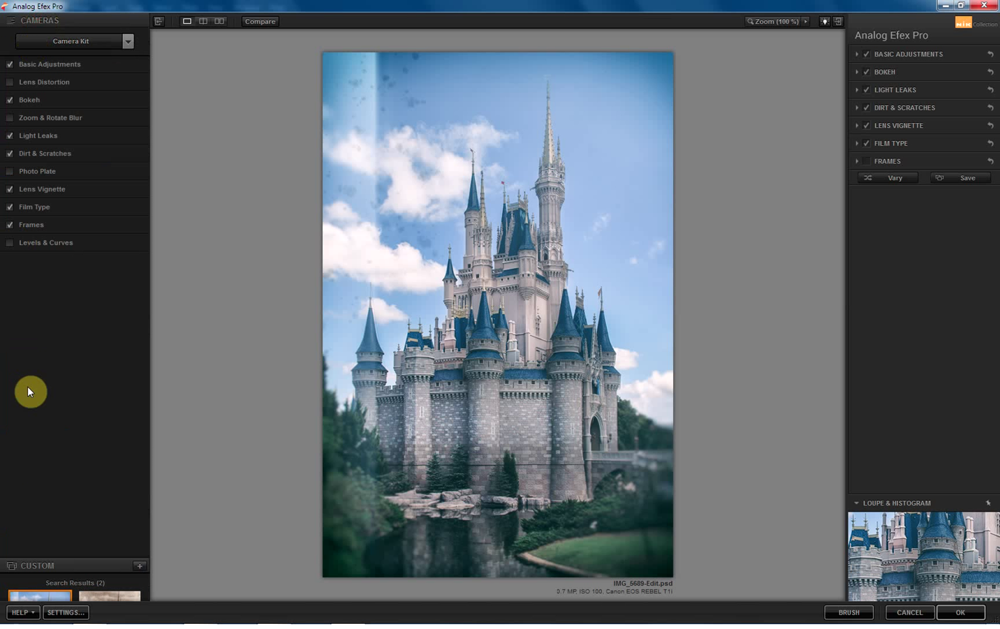
{"action": "left_click", "coordinate": [31, 564]}
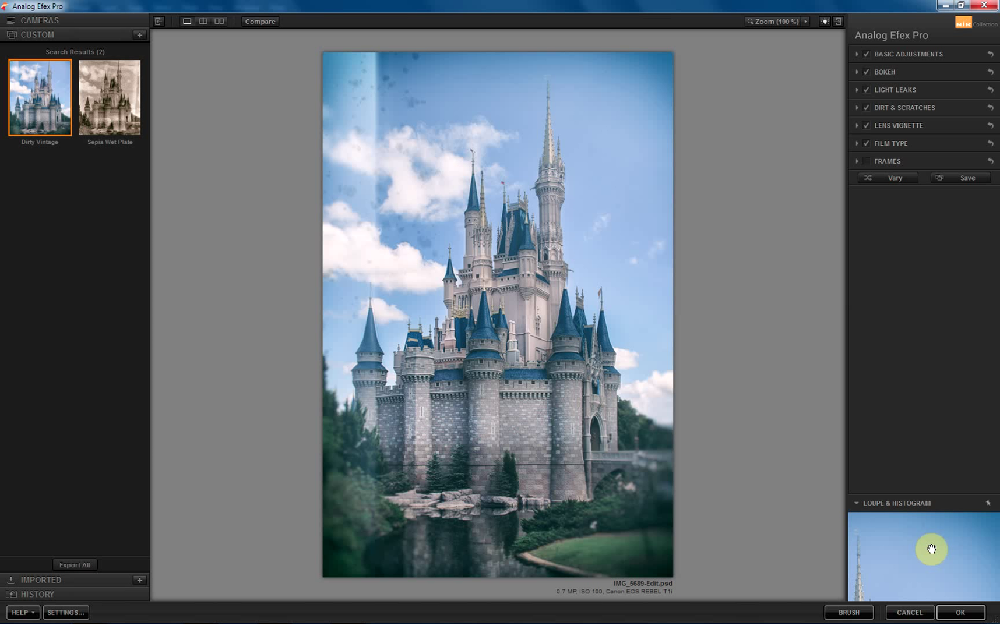
- Apply the Analog Efex Pro effect, sending the filtered castle back to Photoshop as a new layer
{"action": "left_click", "coordinate": [960, 613]}
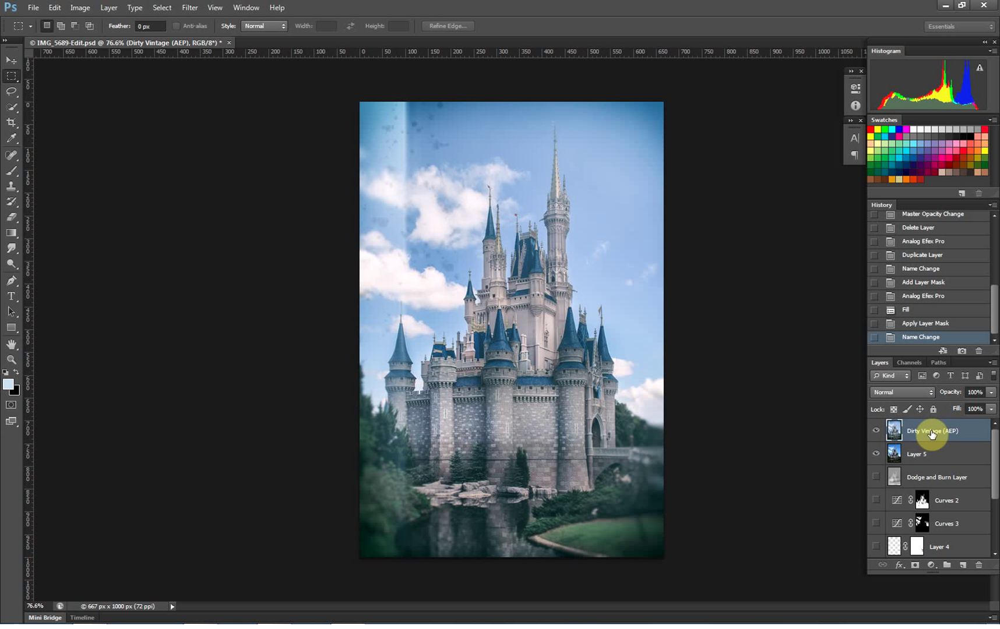
- Set the Dirty Vintage (AEP) layer to 99% opacity, leaving the blend mode on Normal
{"action": "left_click_drag", "start_coordinate": [951, 397], "coordinate": [961, 395]}
{"action": "left_click", "coordinate": [912, 392]}
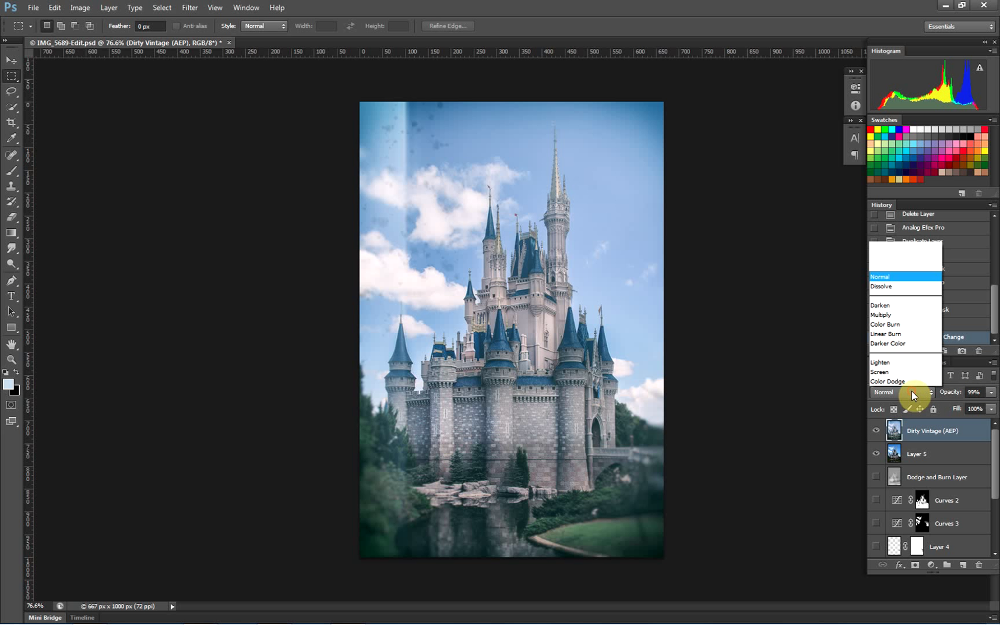
{"action": "left_click", "coordinate": [912, 392]}
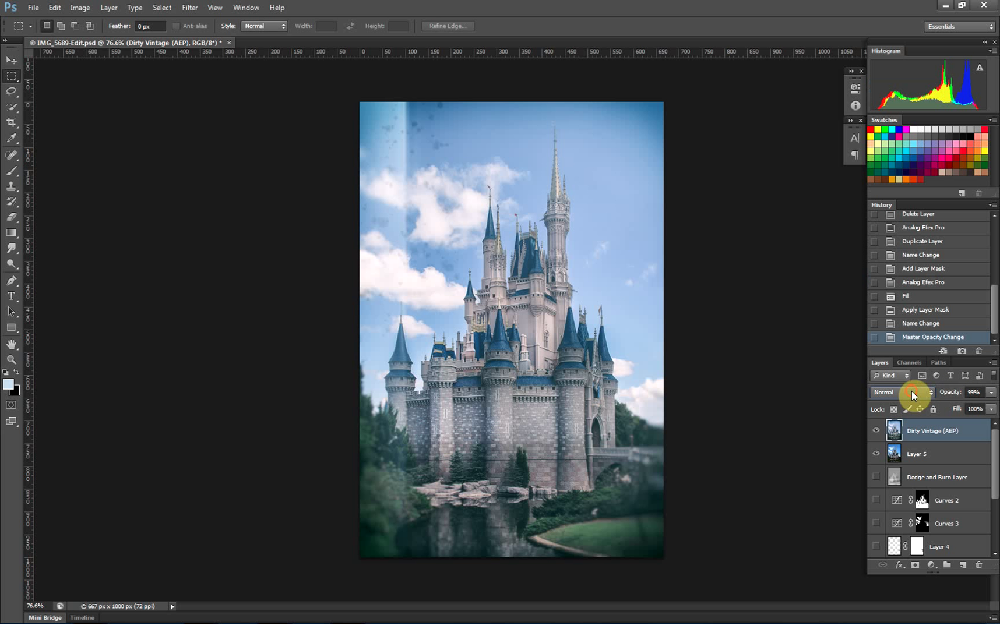
{"action": "left_click", "coordinate": [926, 417]}
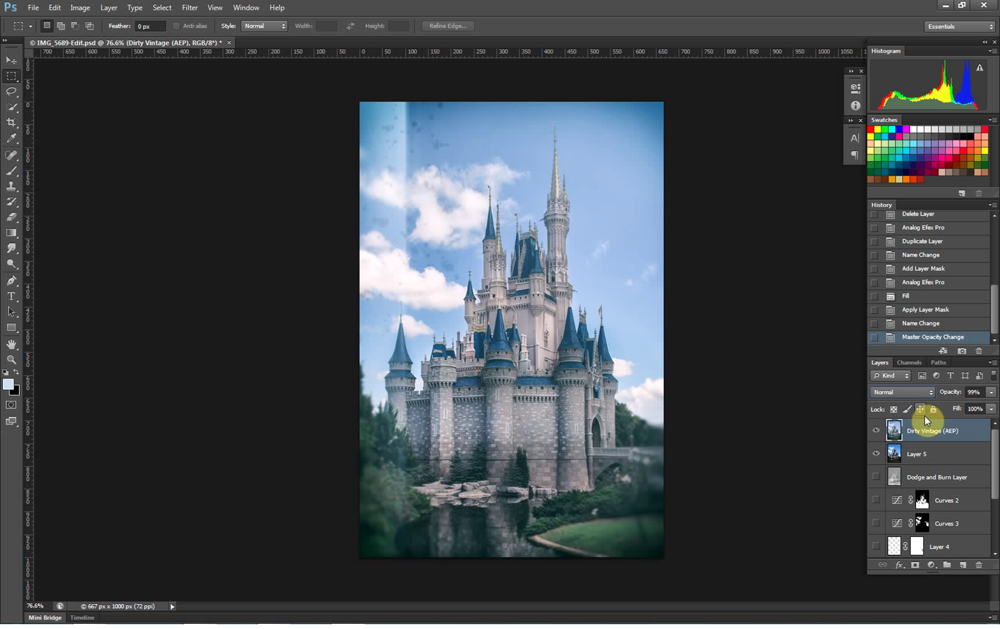